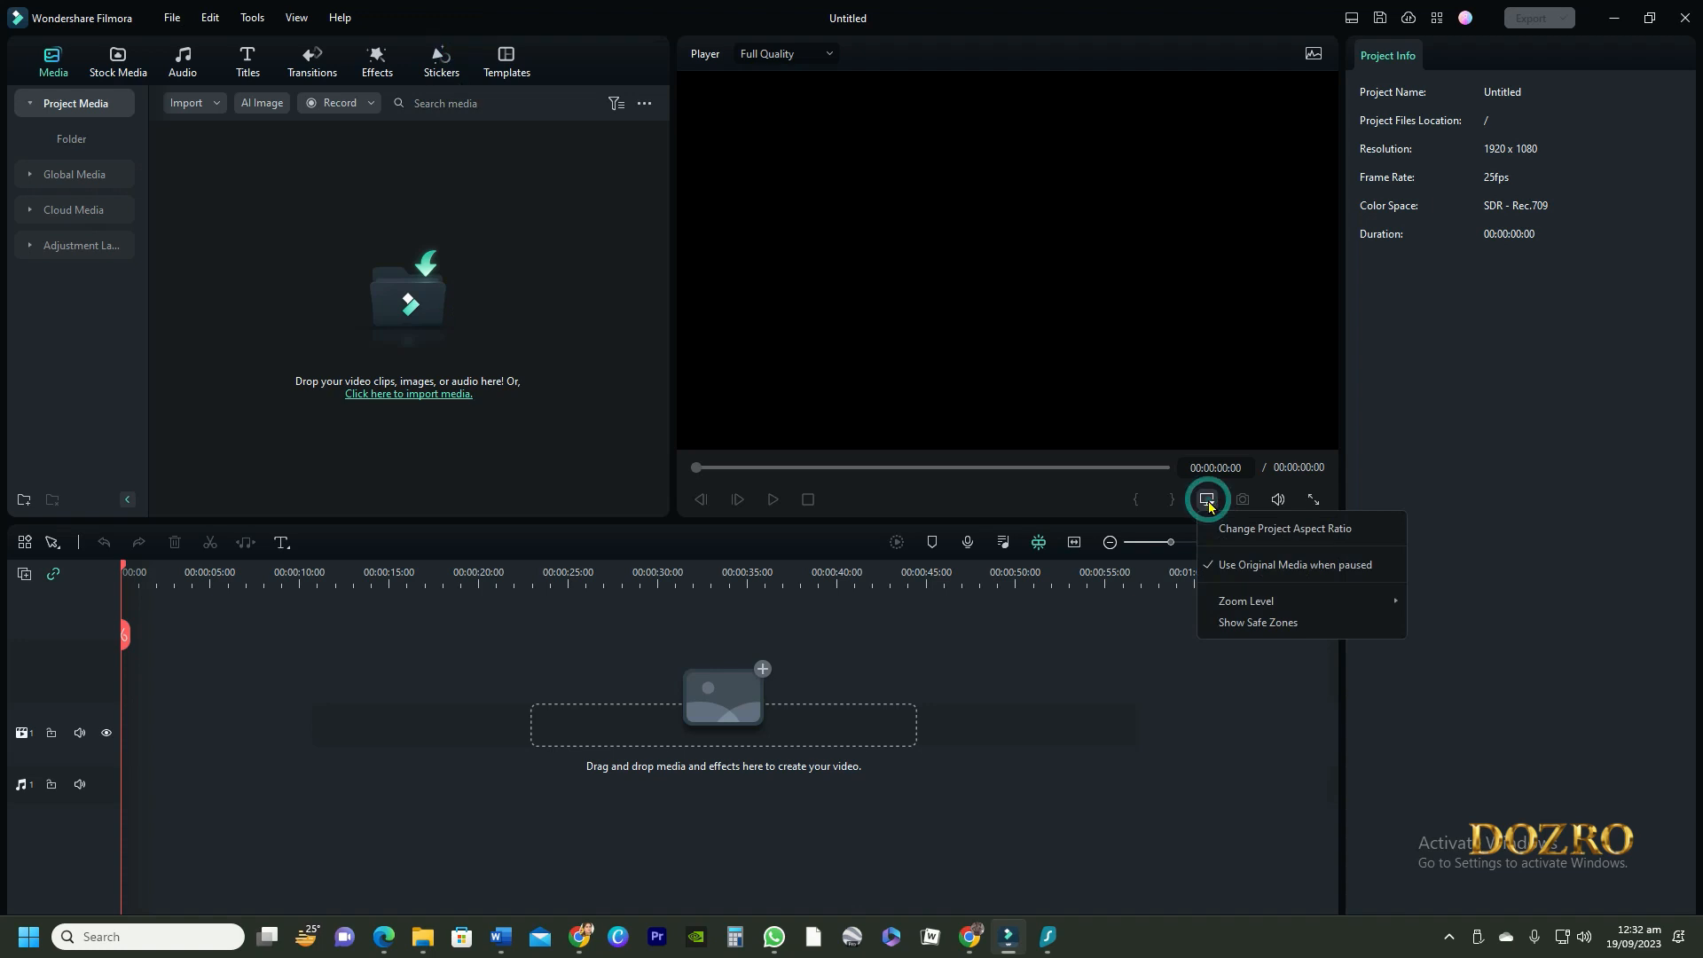
Set the project resolution to a custom 2560 x 1440
{"action": "left_click", "coordinate": [1252, 529]}
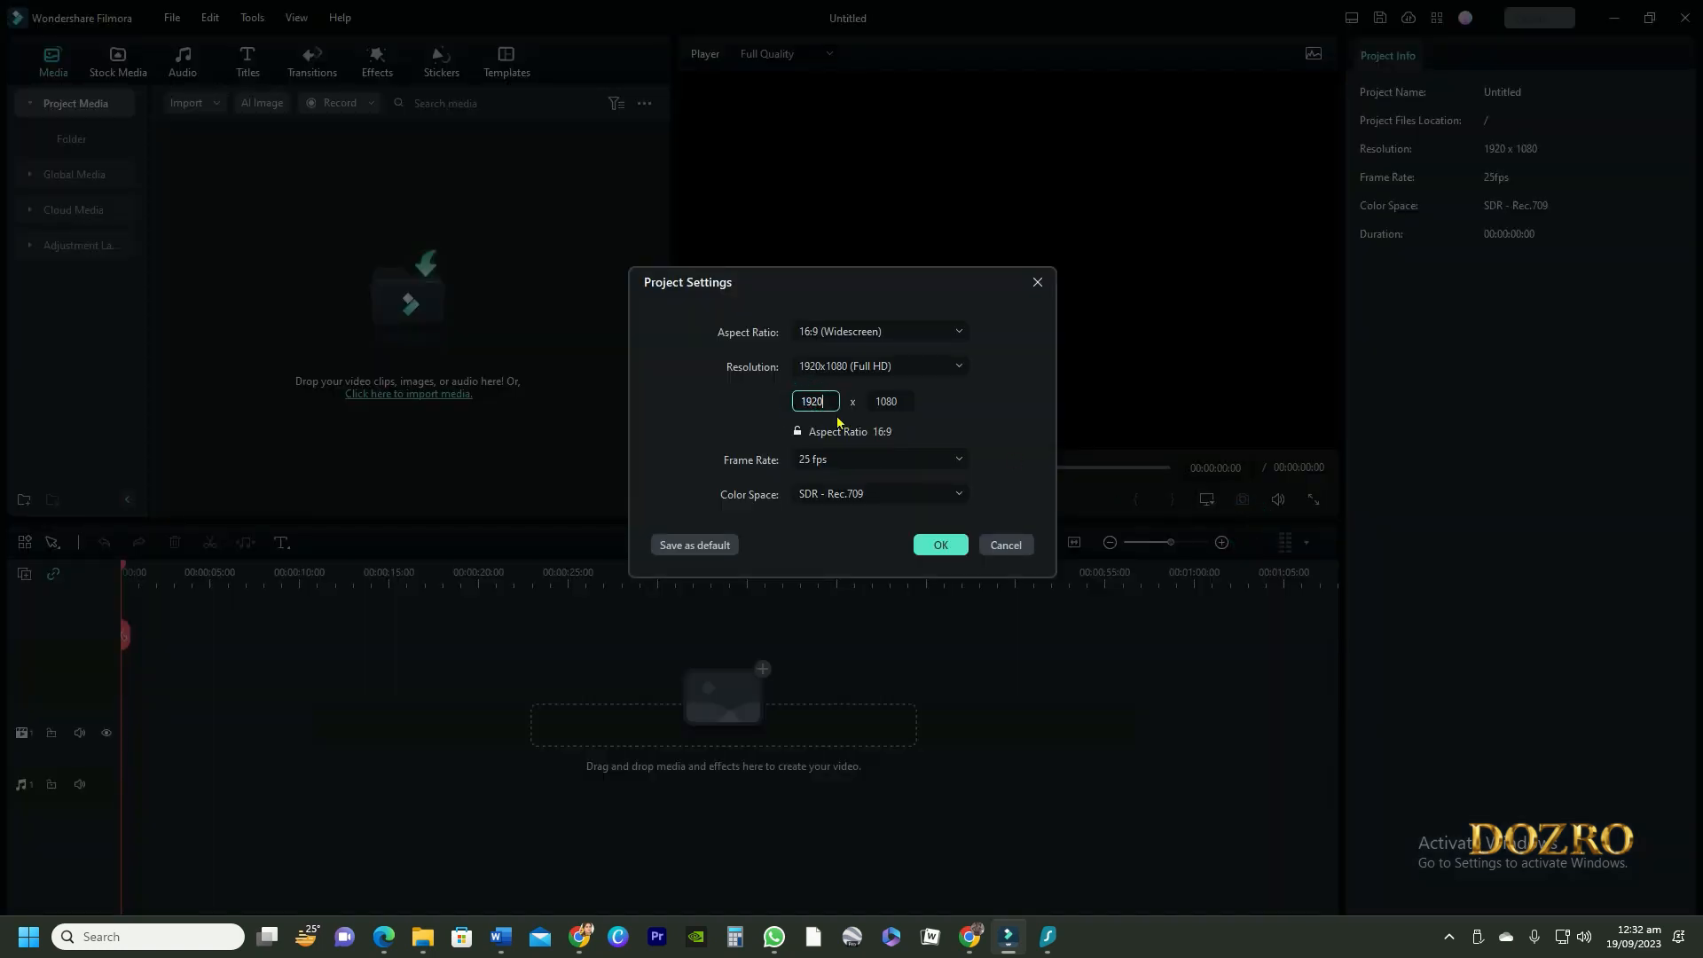
{"action": "left_click_drag", "start_coordinate": [809, 402], "coordinate": [825, 401]}
{"action": "double_click", "coordinate": [813, 401]}
{"action": "type", "text": "2"}
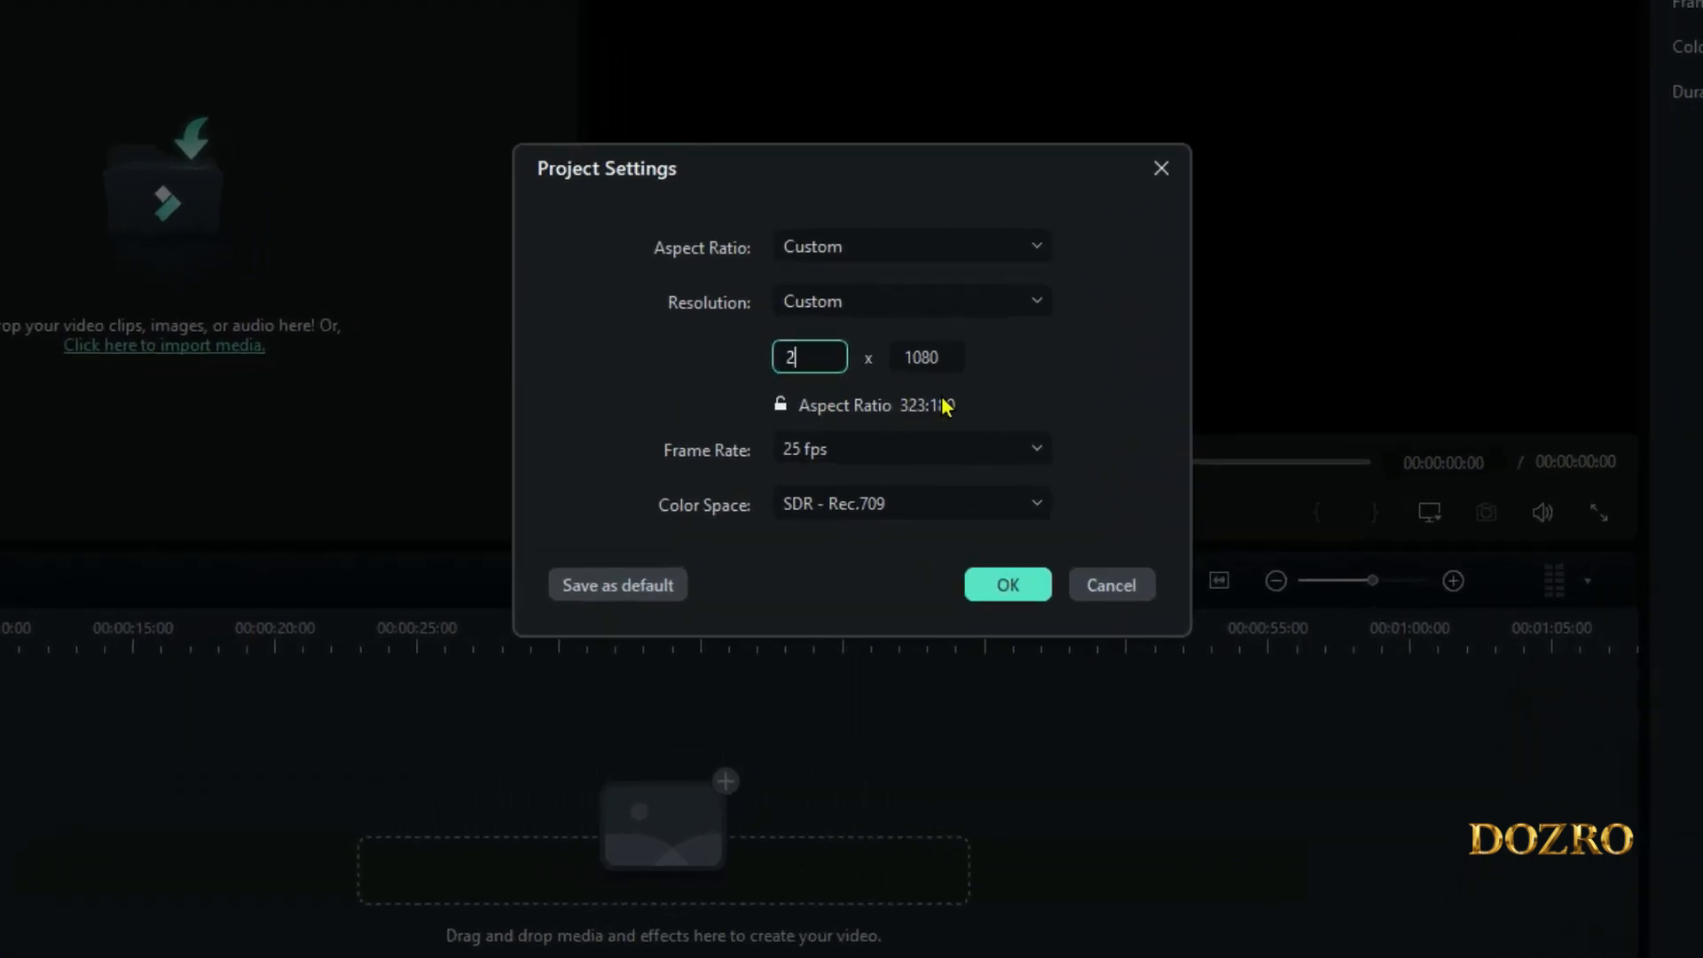
{"action": "type", "text": "560"}
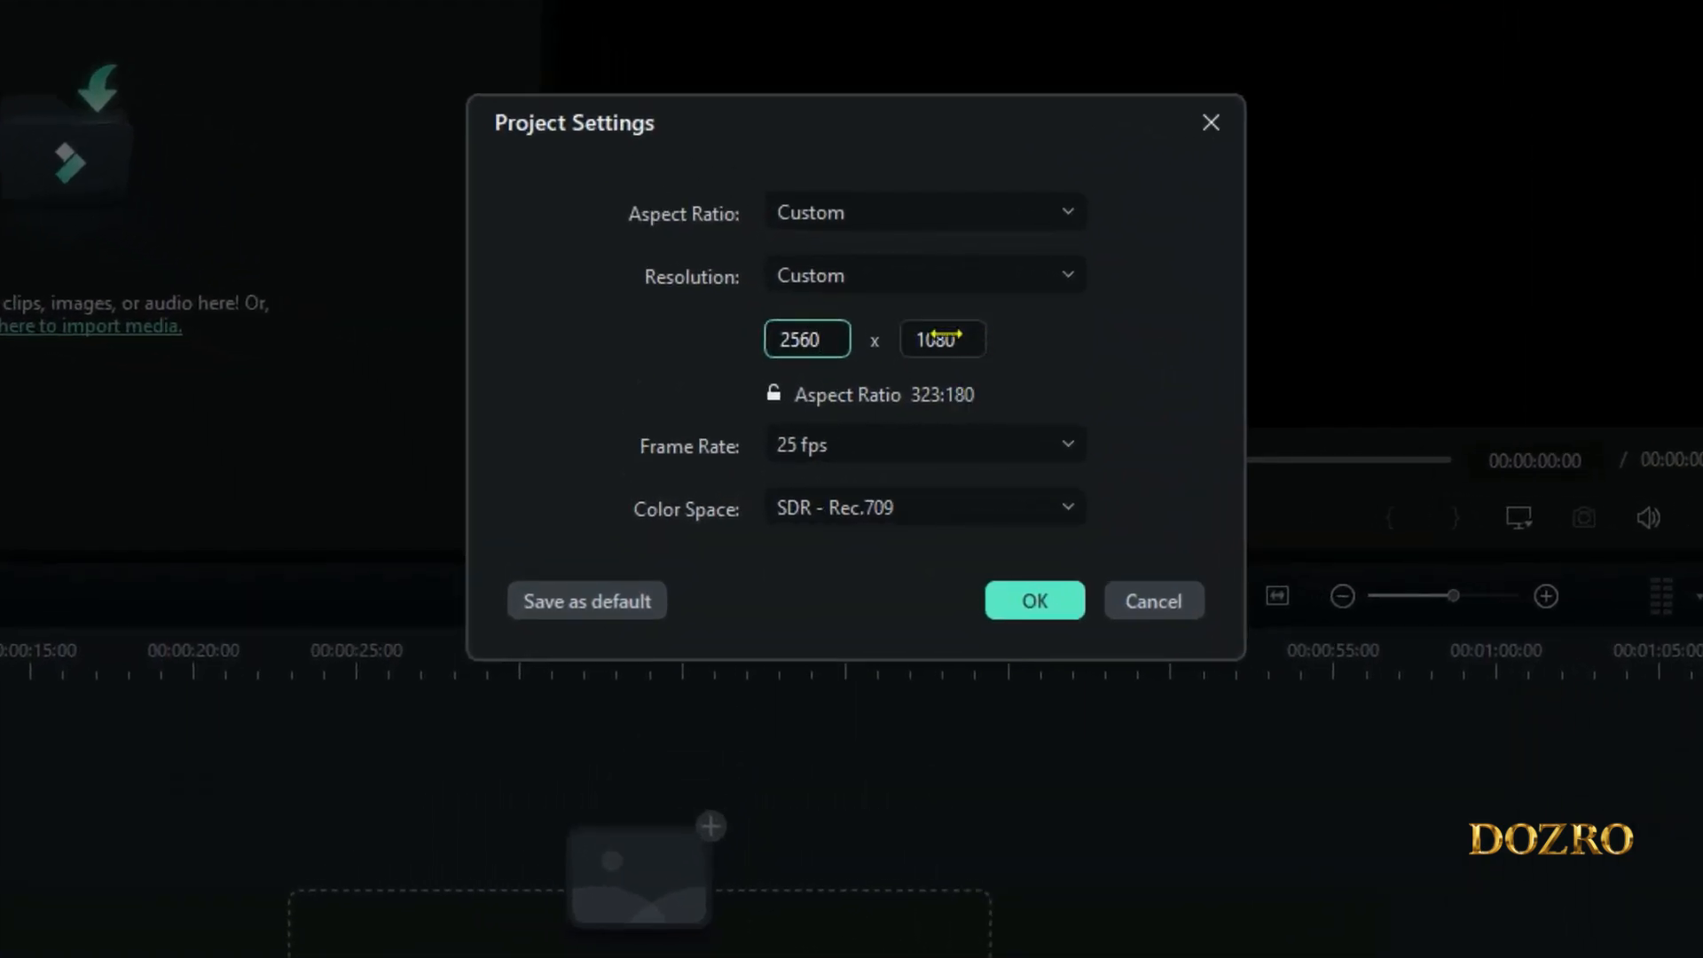
{"action": "double_click", "coordinate": [933, 338]}
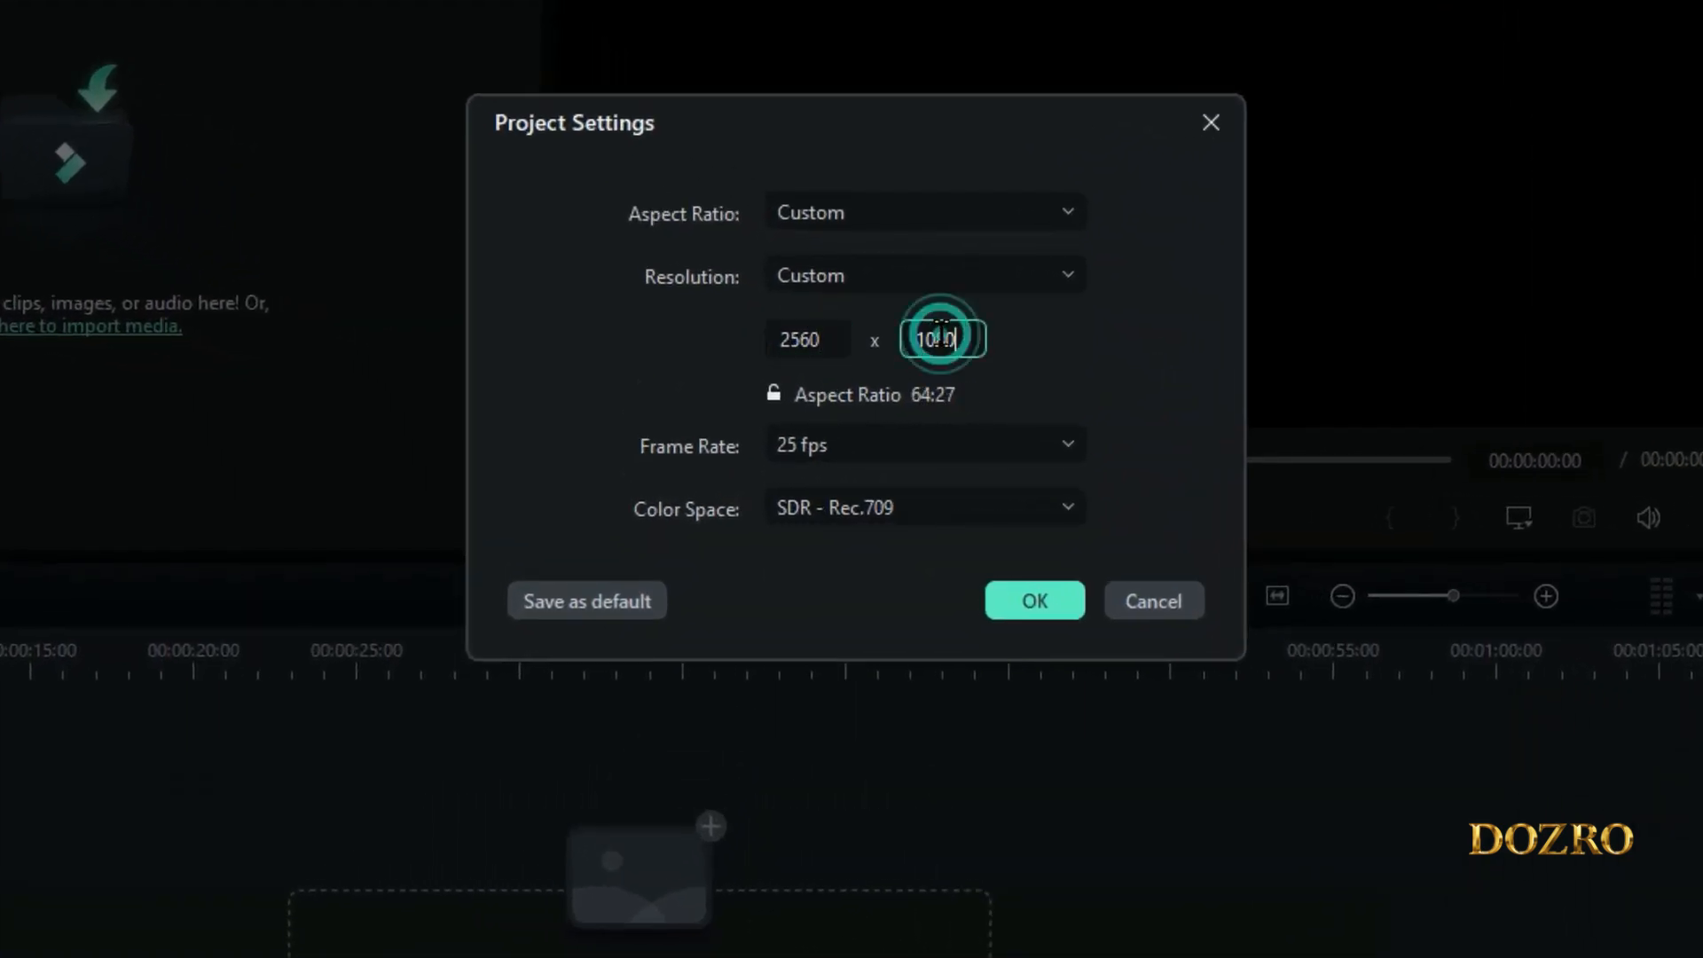
{"action": "type", "text": "1"}
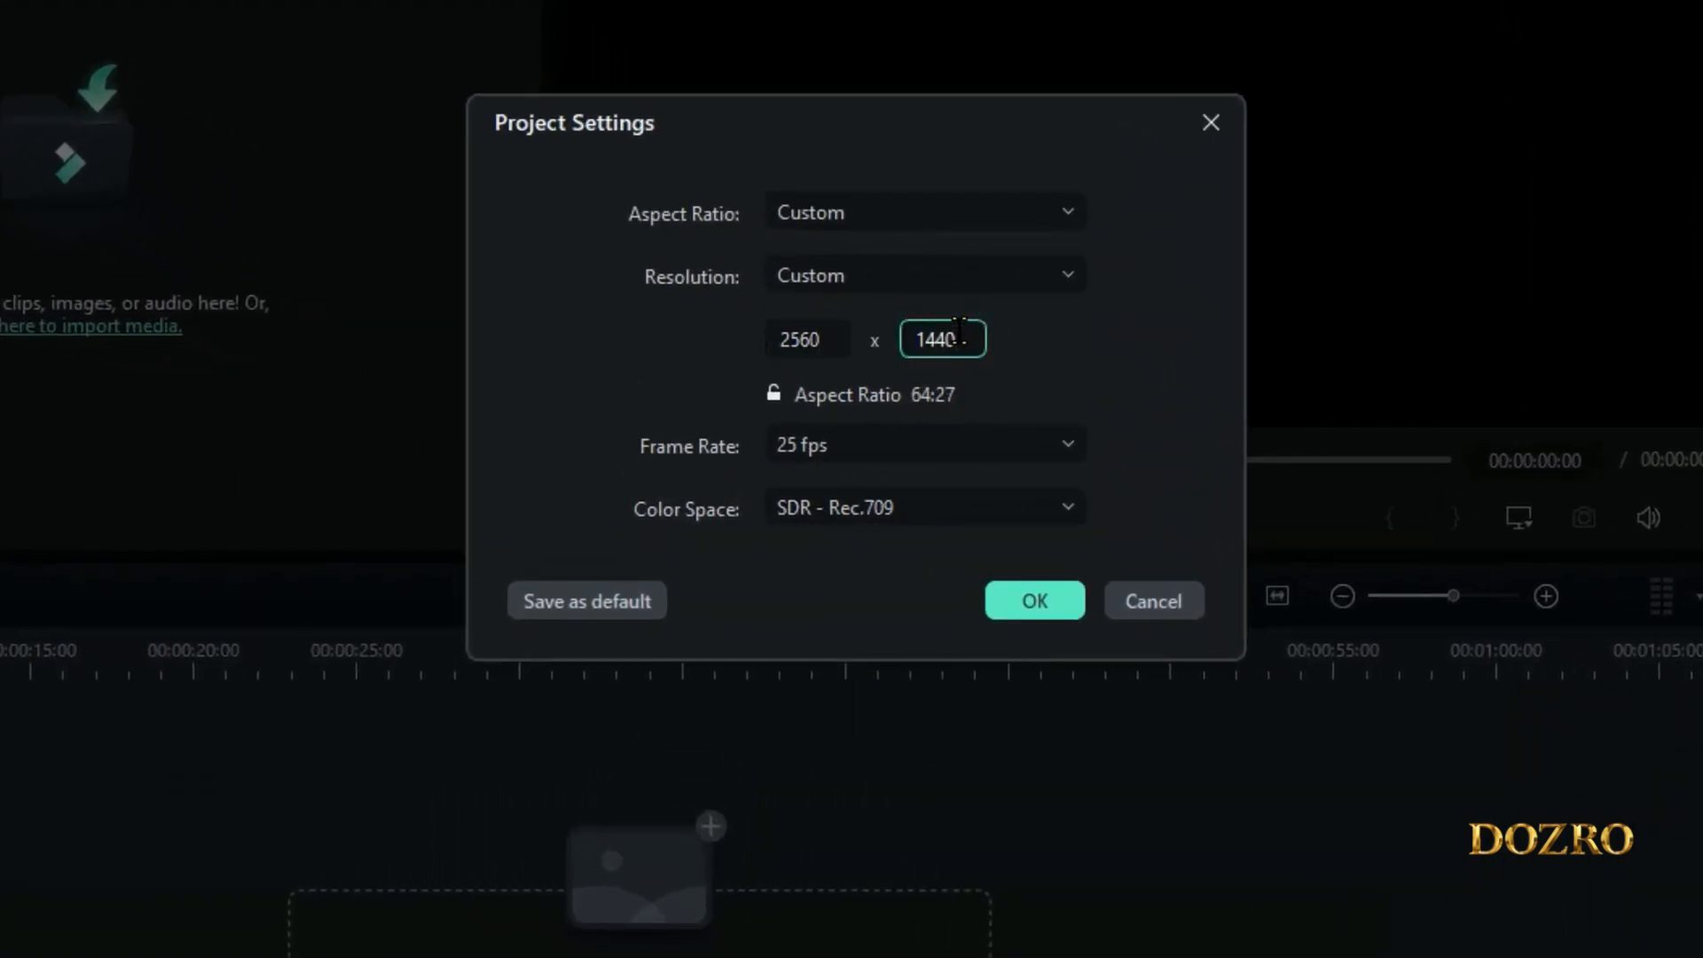
{"action": "key", "text": "Return"}
{"action": "left_click", "coordinate": [1166, 356]}
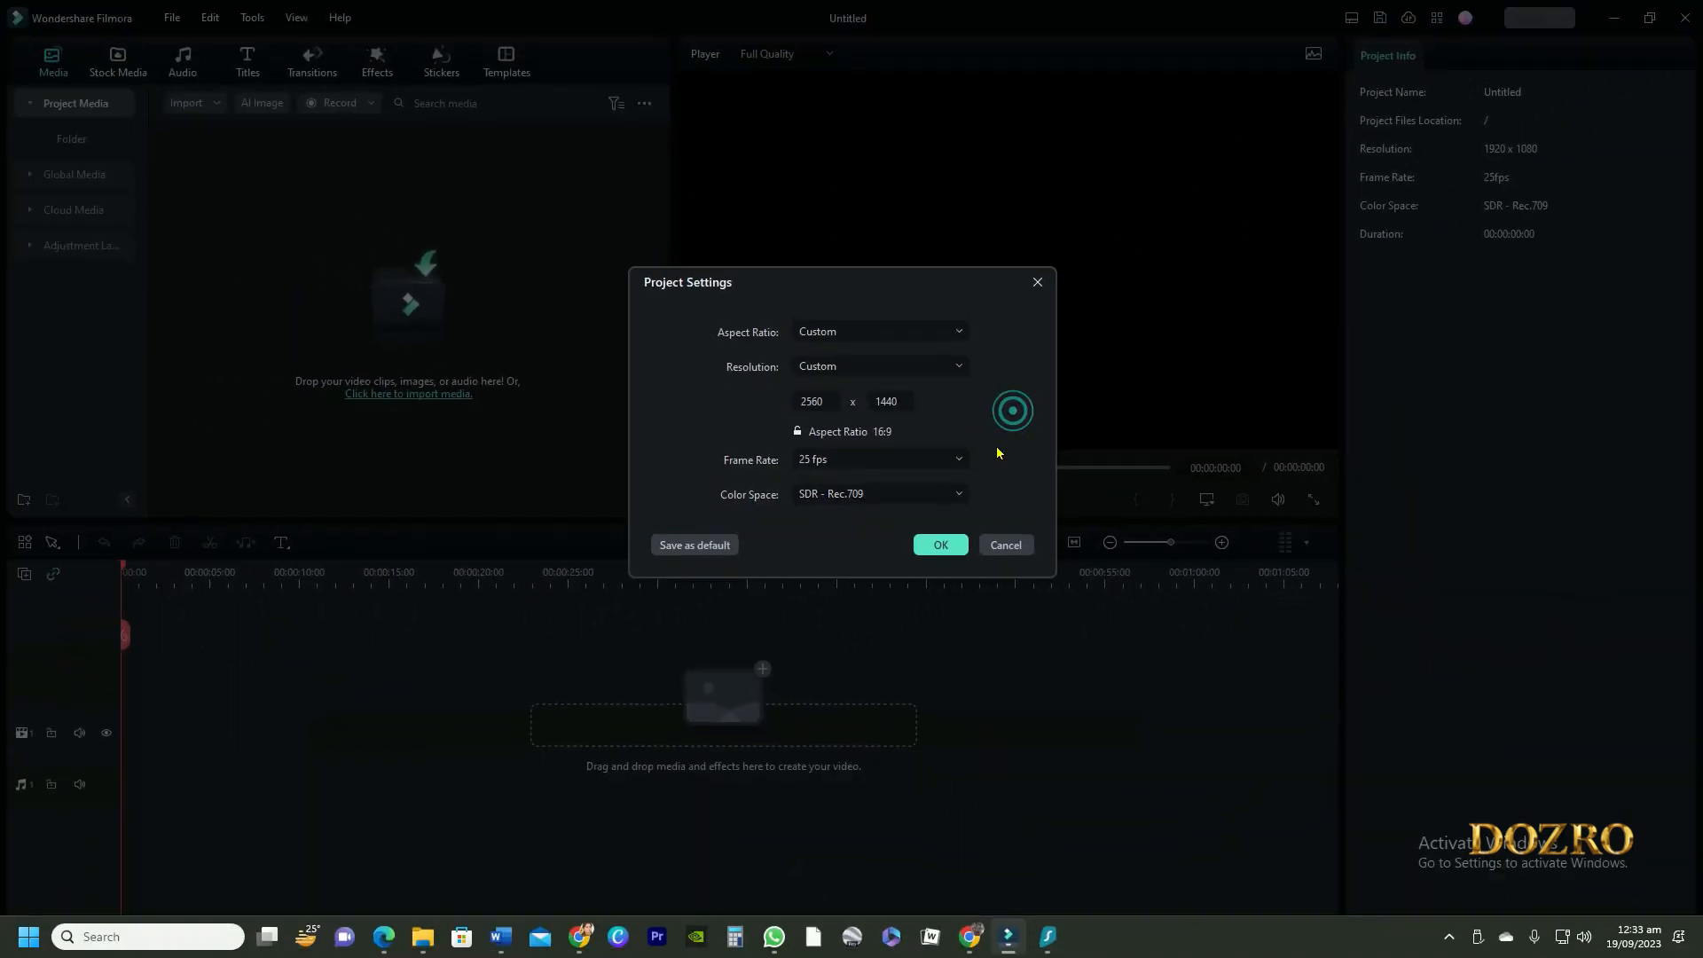
{"action": "left_click", "coordinate": [942, 544]}
Find "retro bg" in the Filmstock media and add Retro BG Media 12 to the timeline start, keeping the 2560 x 1440 project settings
{"action": "left_click", "coordinate": [110, 66]}
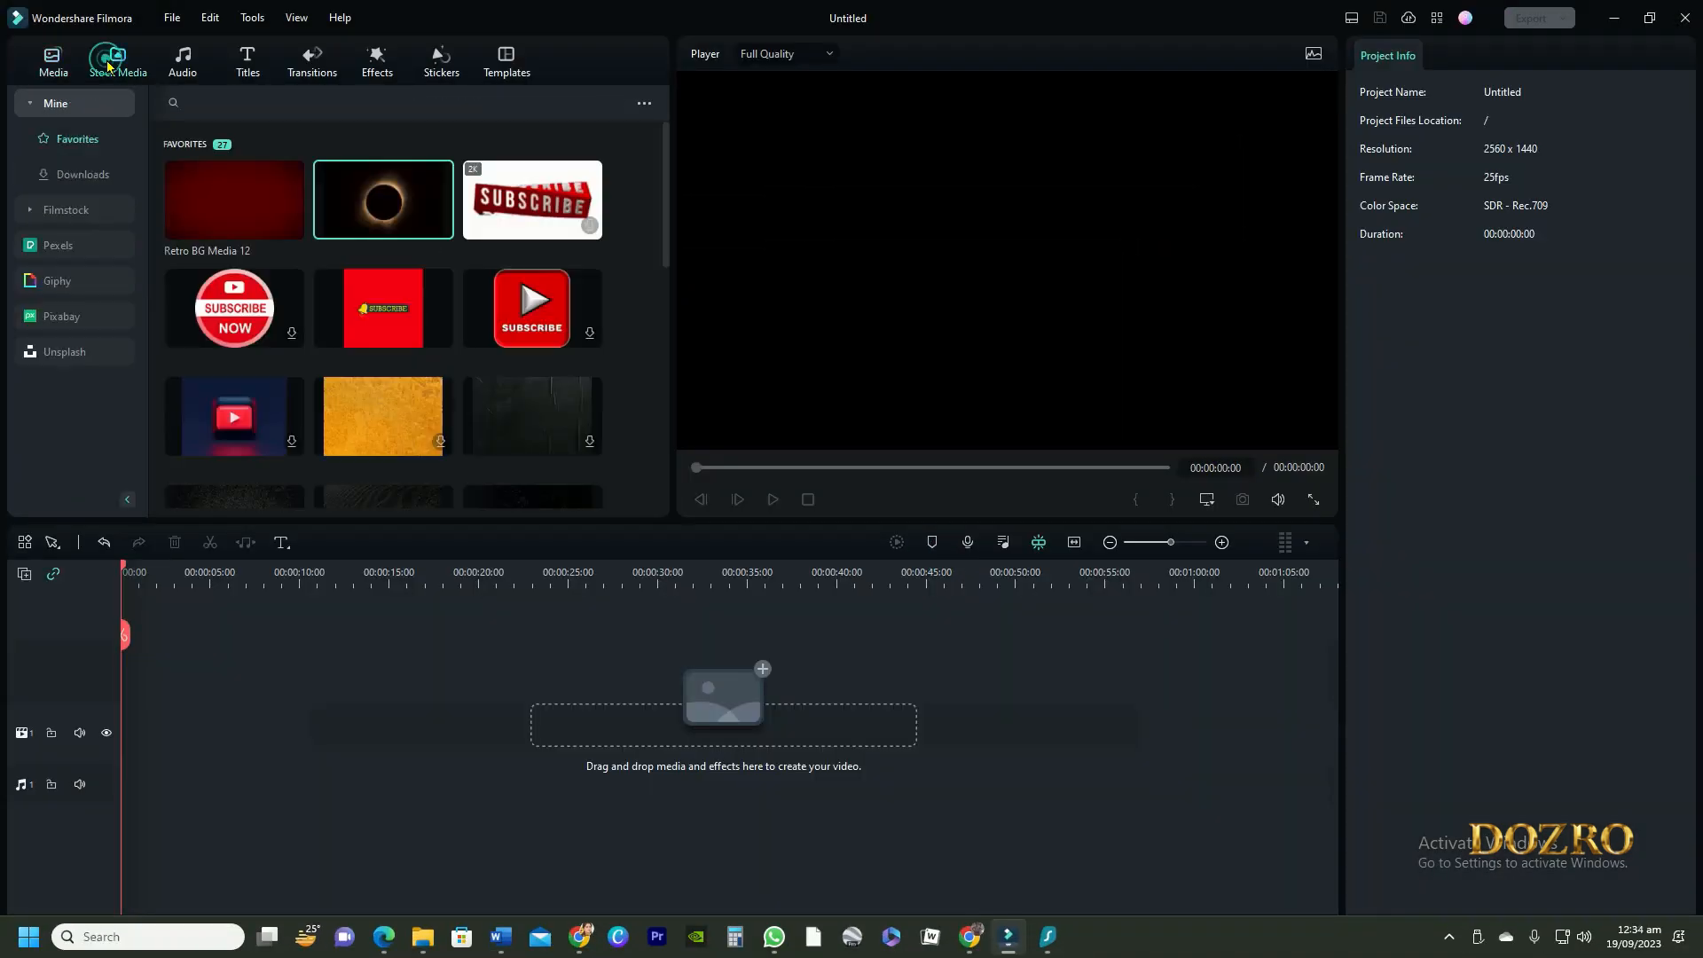
{"action": "left_click", "coordinate": [76, 215]}
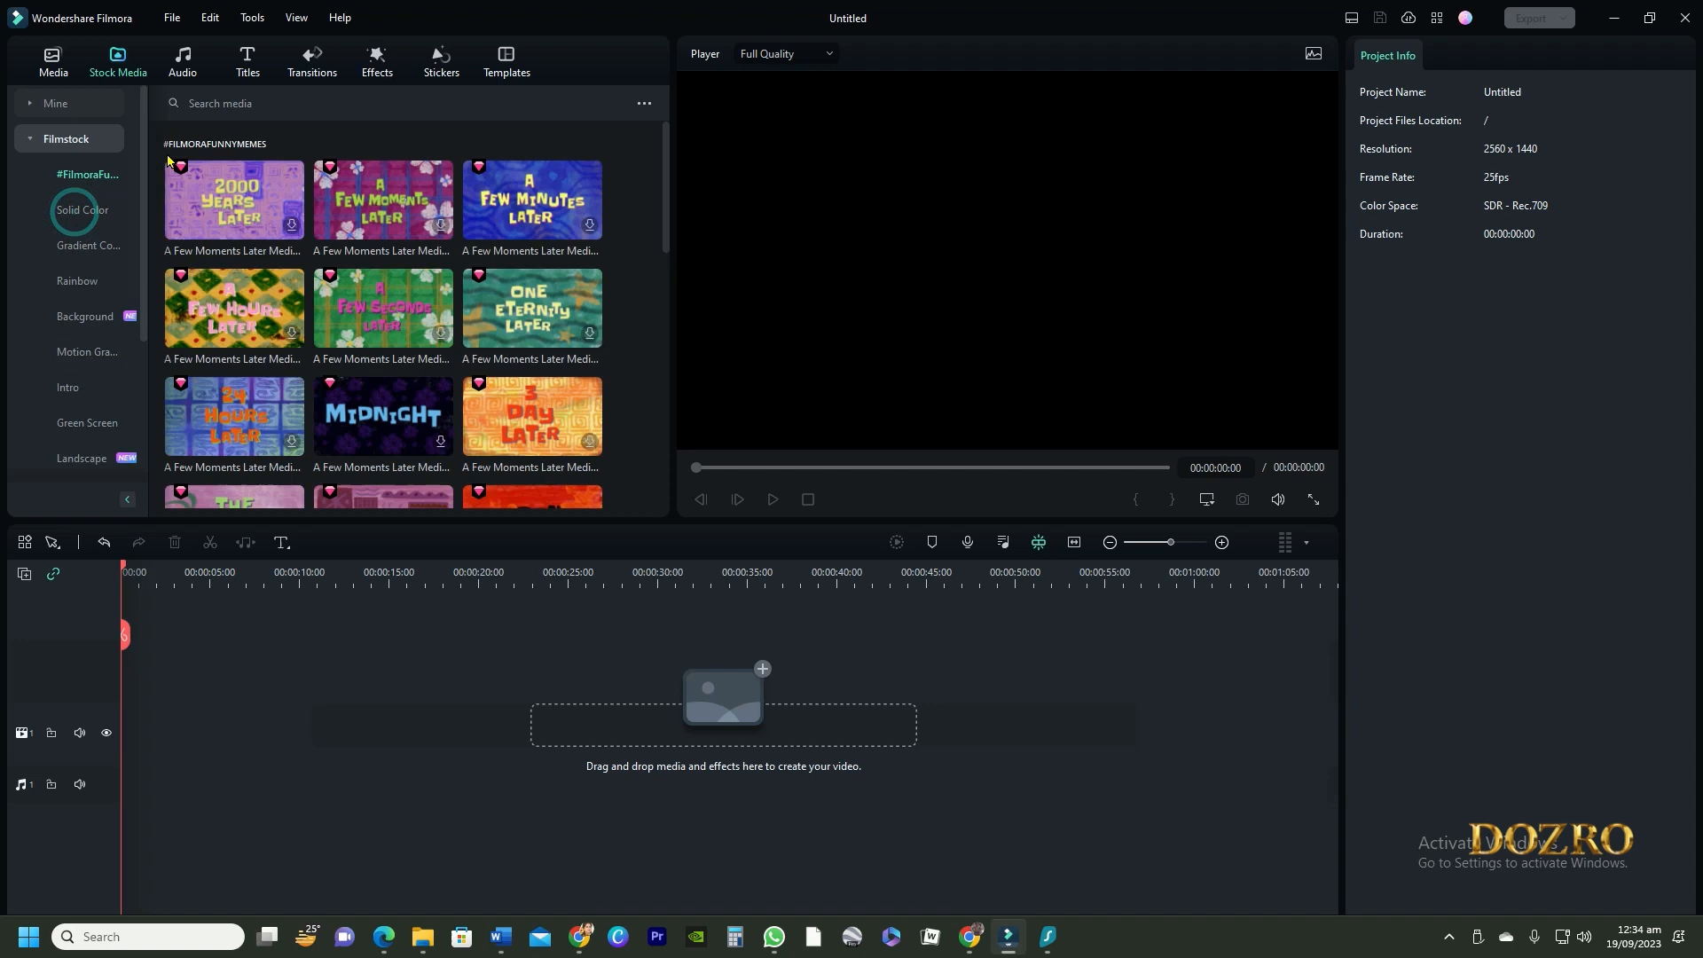
{"action": "left_click", "coordinate": [277, 99]}
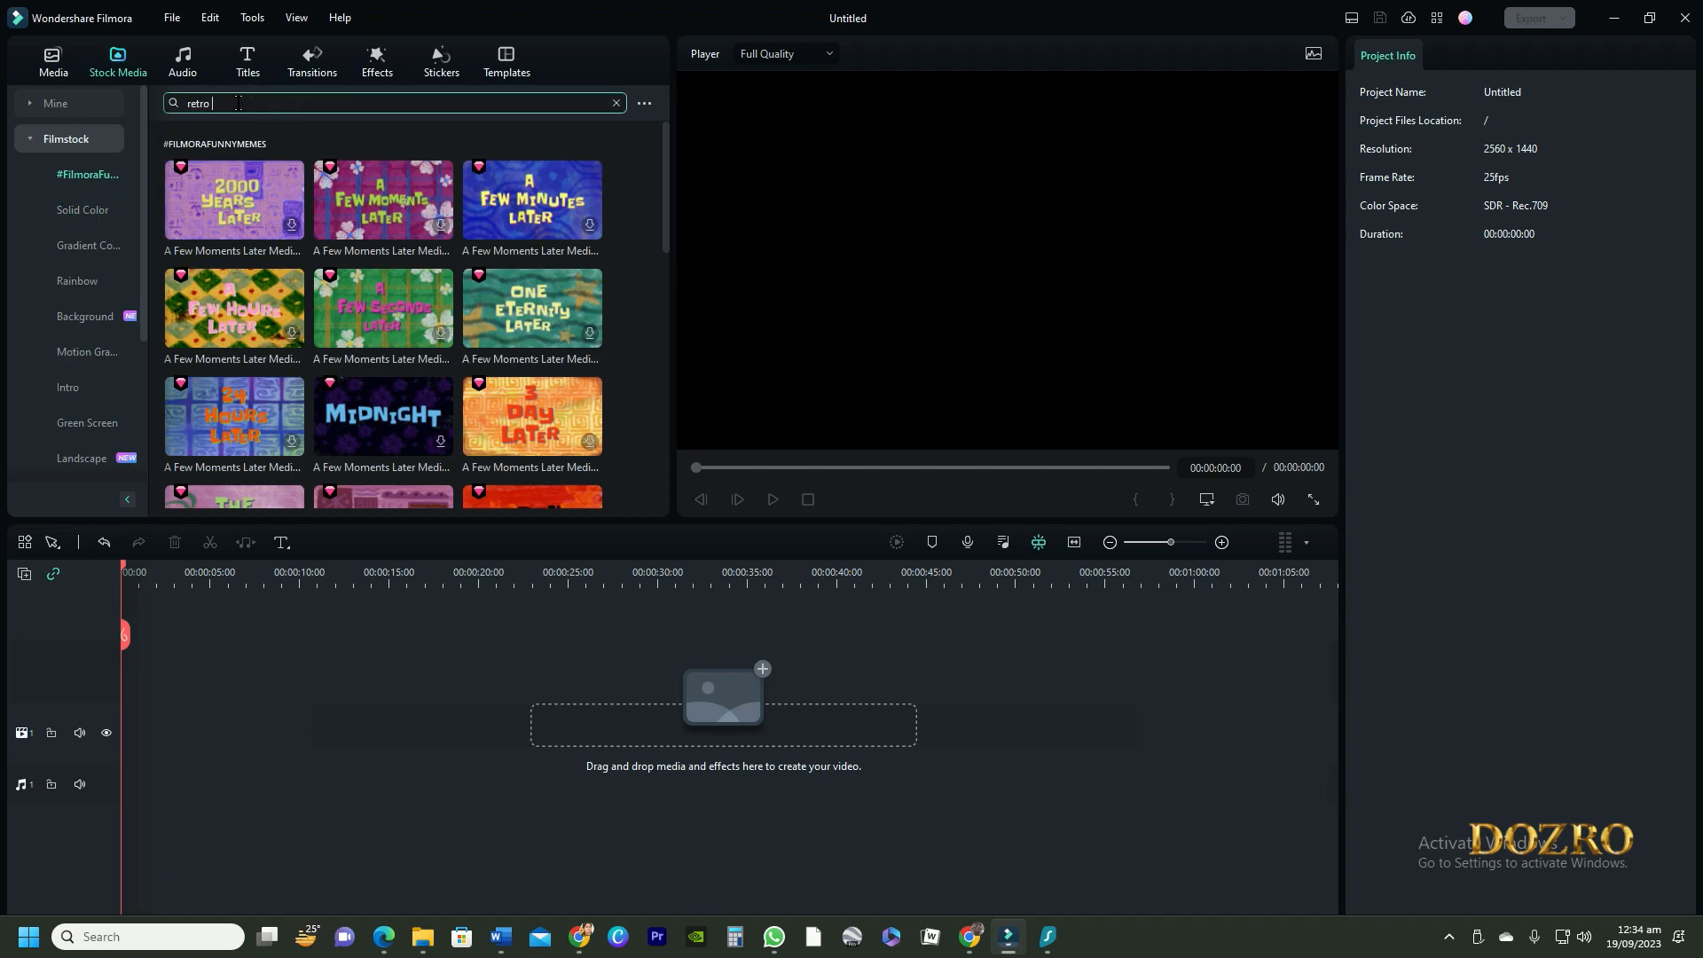
{"action": "key", "text": "Return"}
{"action": "left_click", "coordinate": [371, 184]}
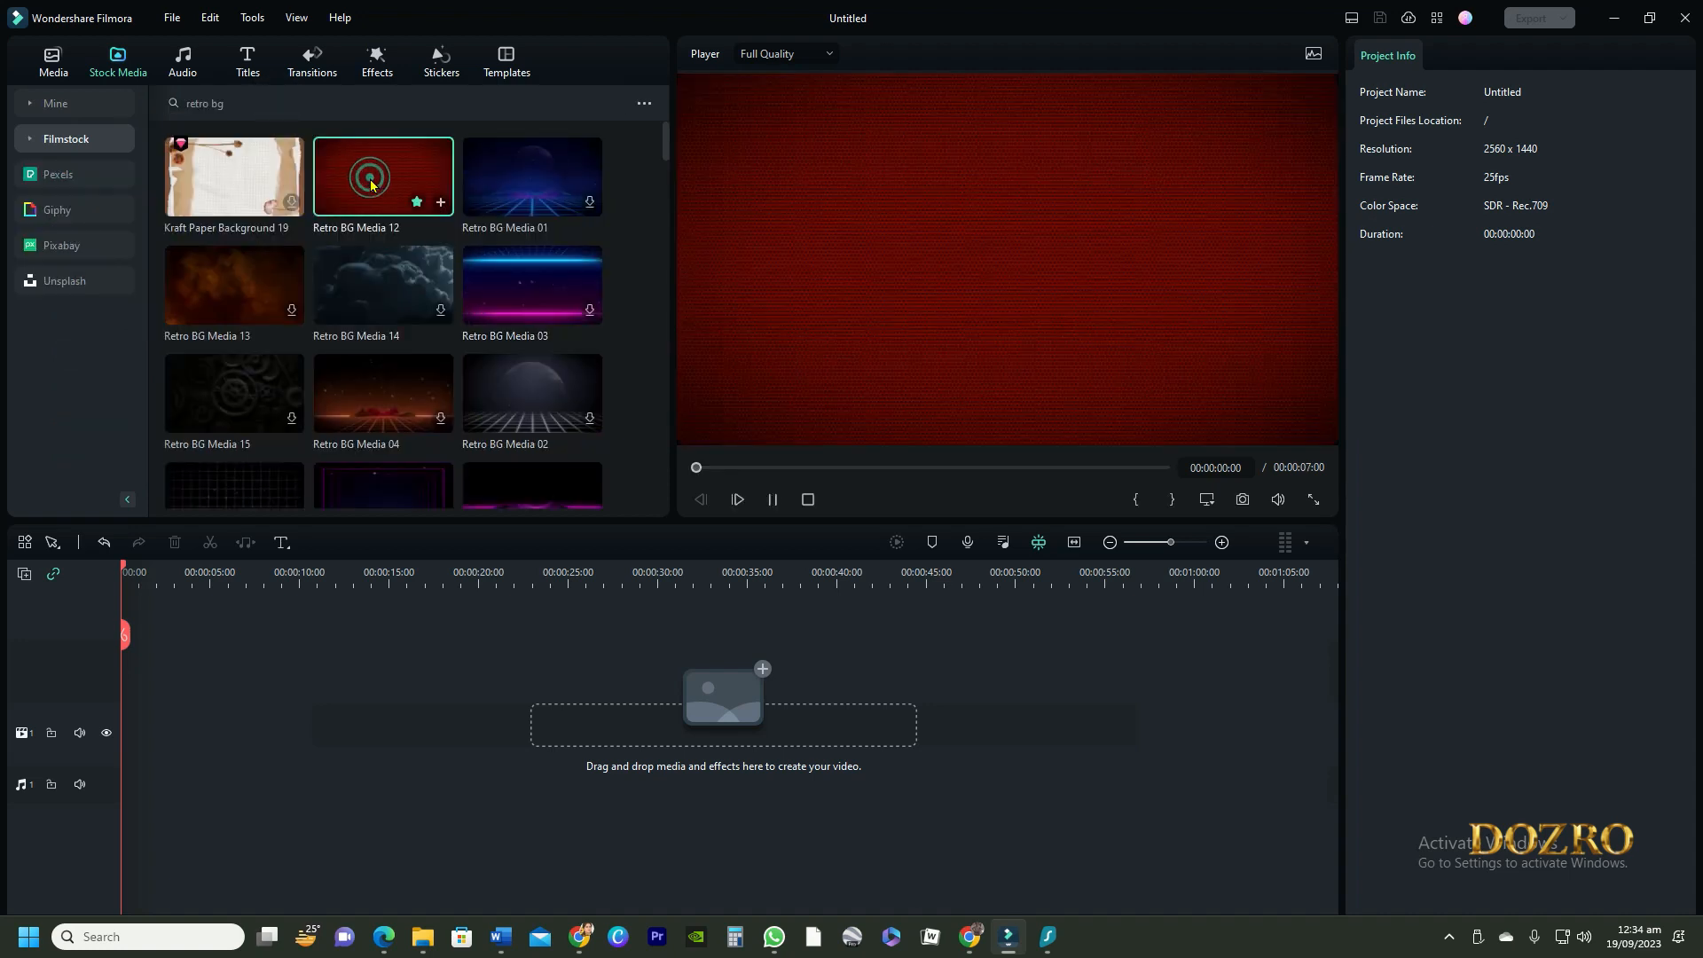
{"action": "left_click_drag", "start_coordinate": [378, 228], "coordinate": [162, 689]}
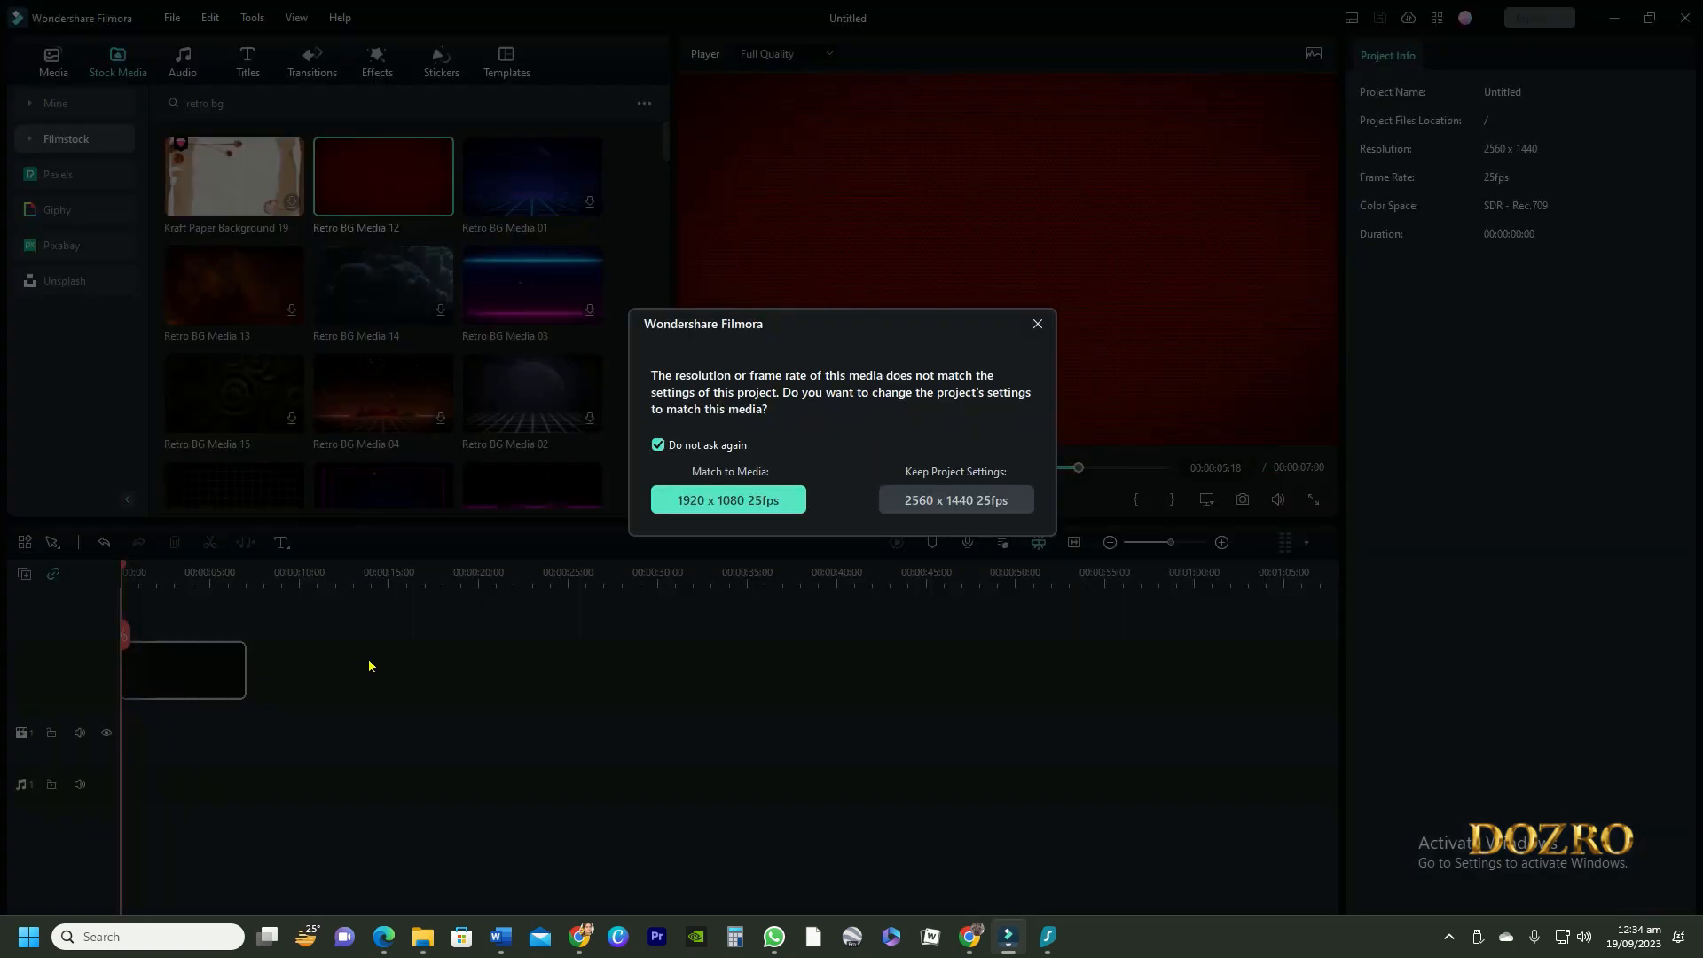
{"action": "left_click", "coordinate": [956, 507]}
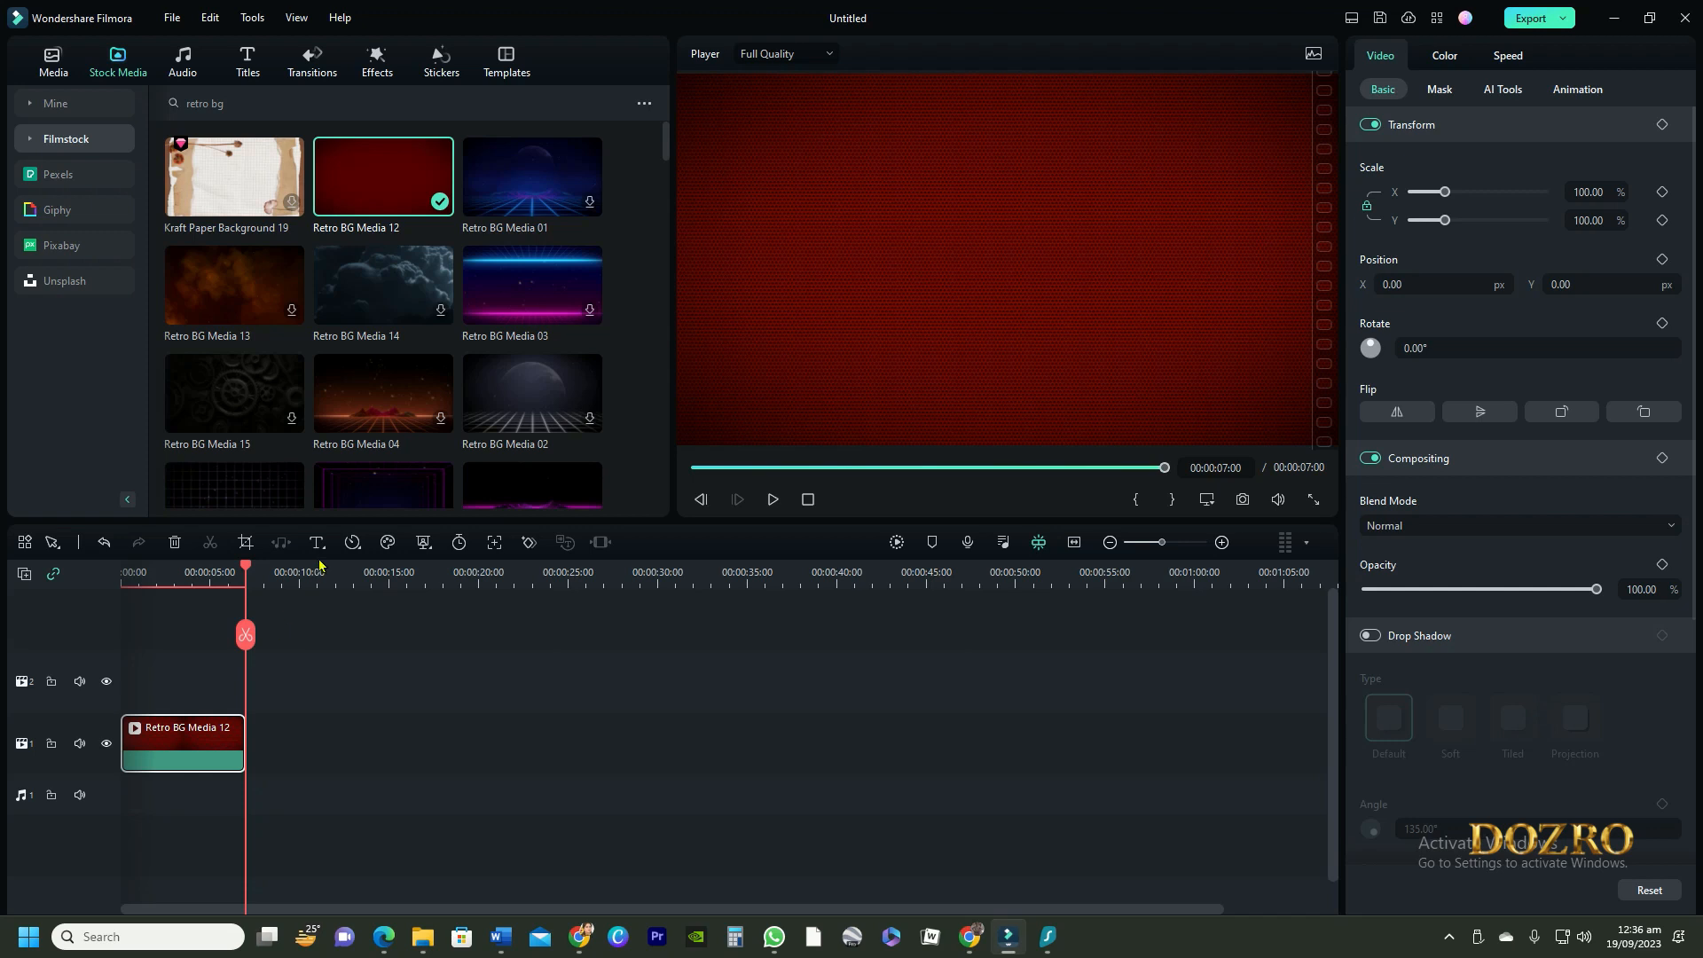
Add a 3D title on the track above the red background clip and set its text to "DOZRO"
{"action": "left_click", "coordinate": [324, 551]}
{"action": "left_click", "coordinate": [361, 599]}
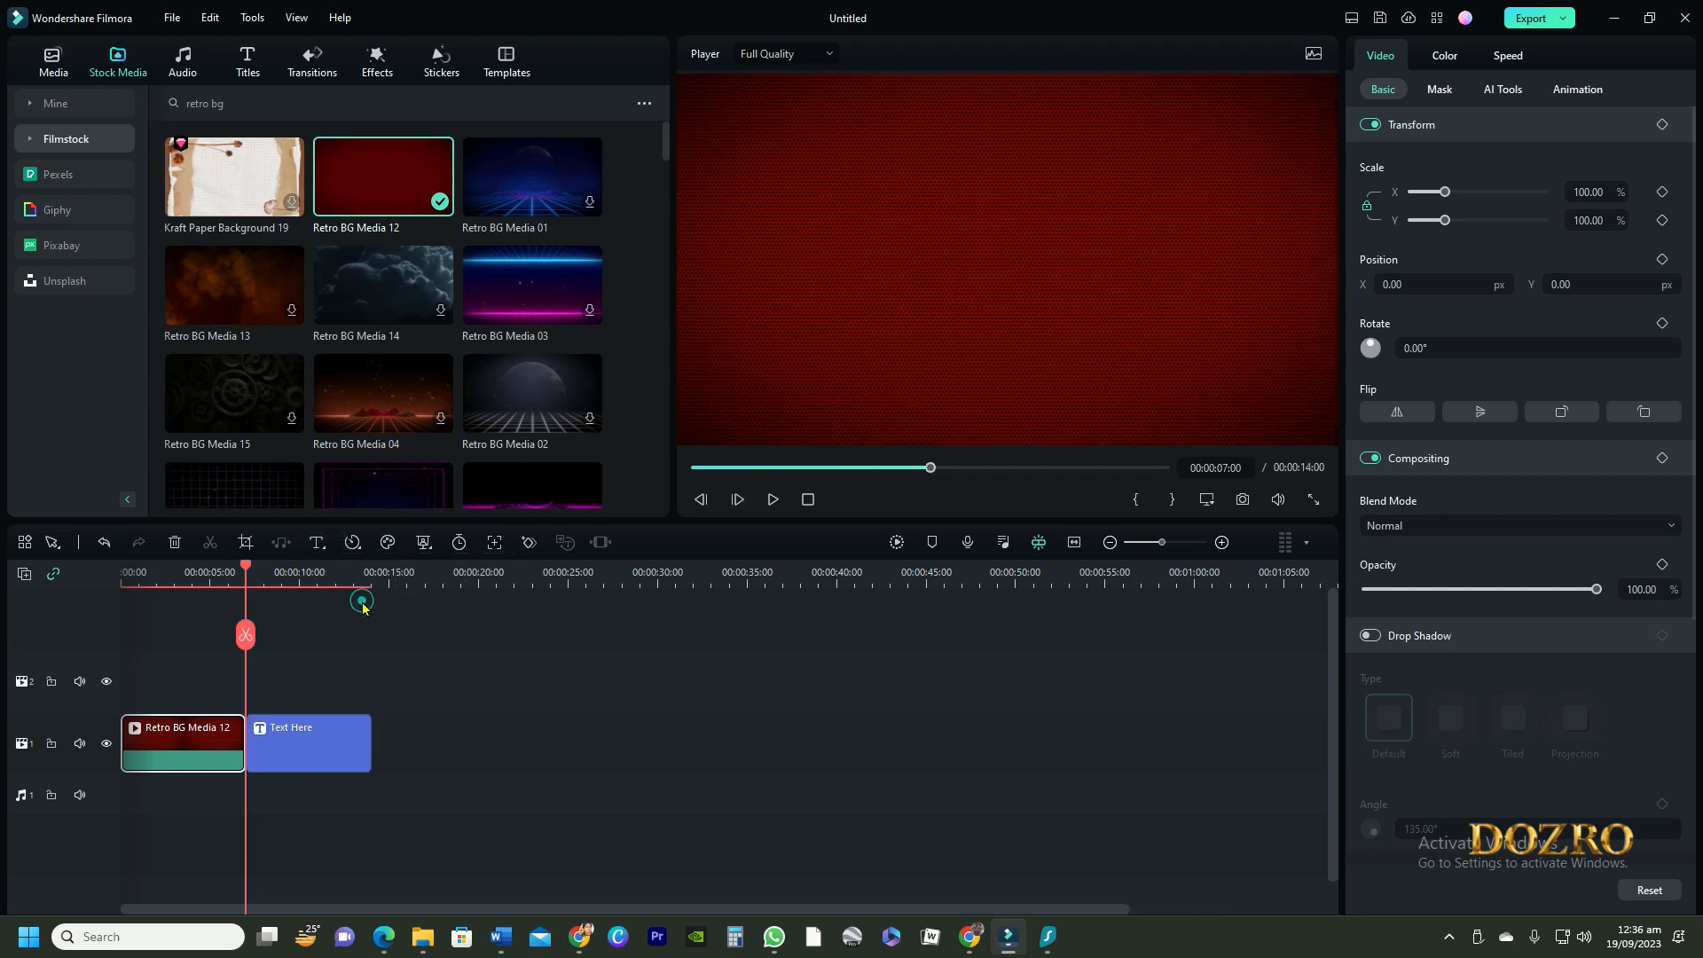
{"action": "left_click_drag", "start_coordinate": [319, 736], "coordinate": [210, 675]}
{"action": "left_click", "coordinate": [1395, 175]}
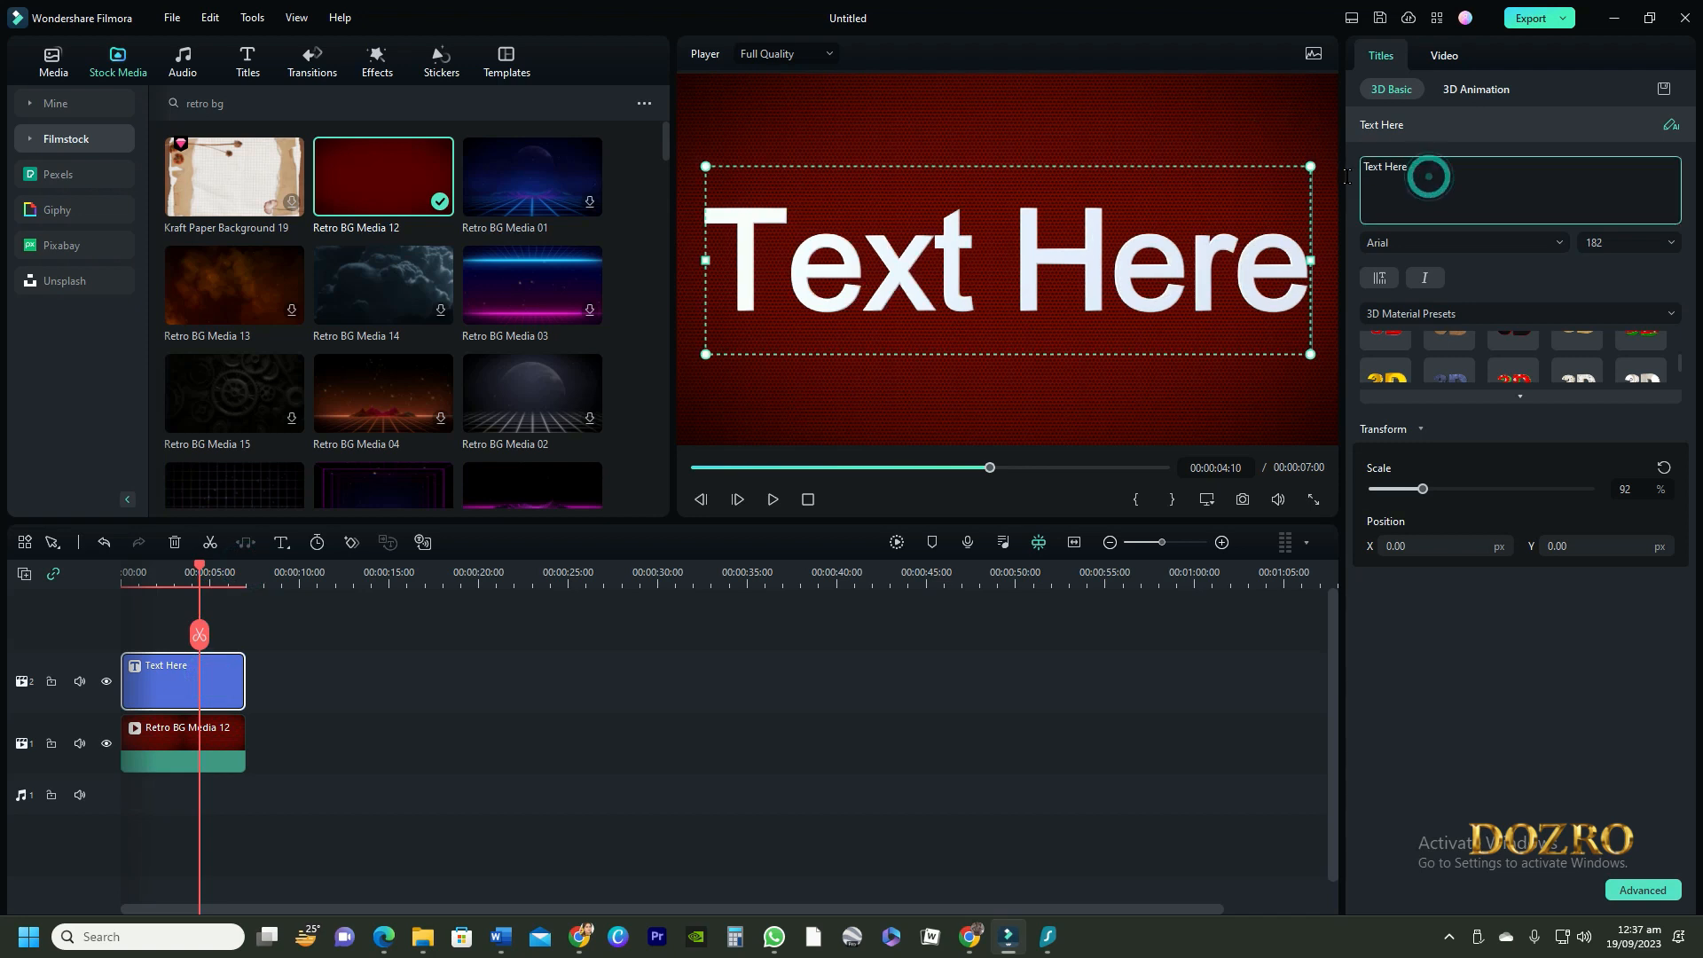
{"action": "key", "text": "ctrl+a"}
{"action": "type", "text": "DOZRO"}
Apply the gold 3D material preset to the DOZRO title
{"action": "scroll", "coordinate": [1548, 361], "scroll_direction": "down", "scroll_amount": 1}
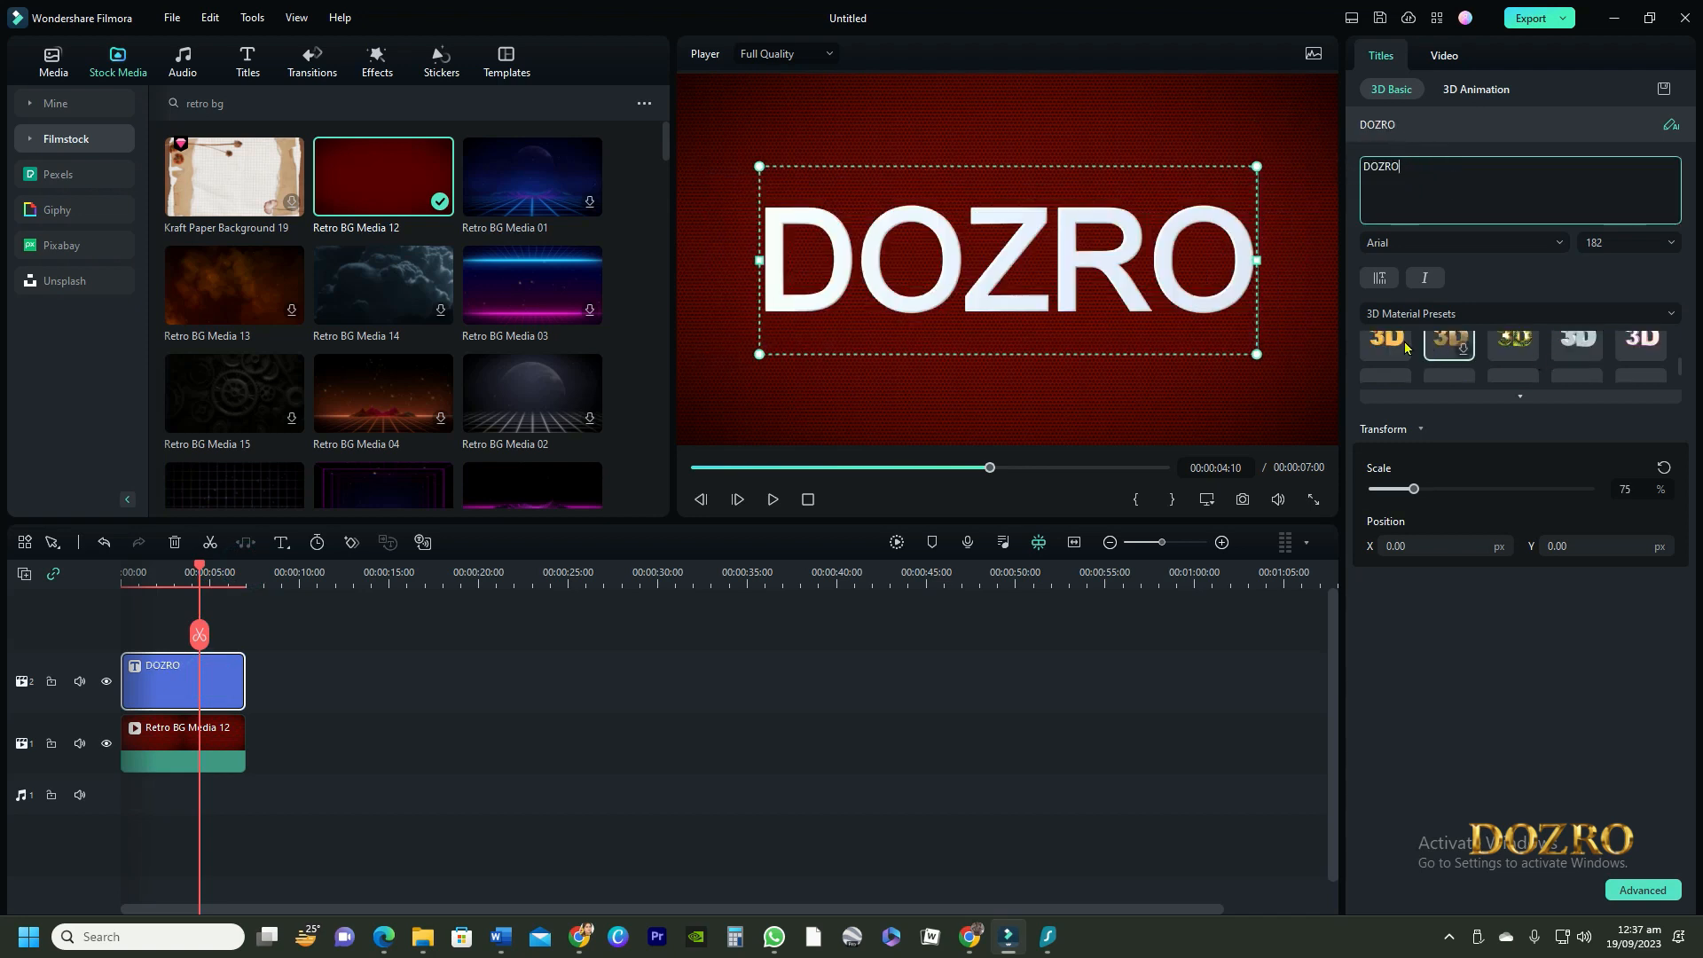
{"action": "scroll", "coordinate": [1444, 356], "scroll_direction": "down", "scroll_amount": 1}
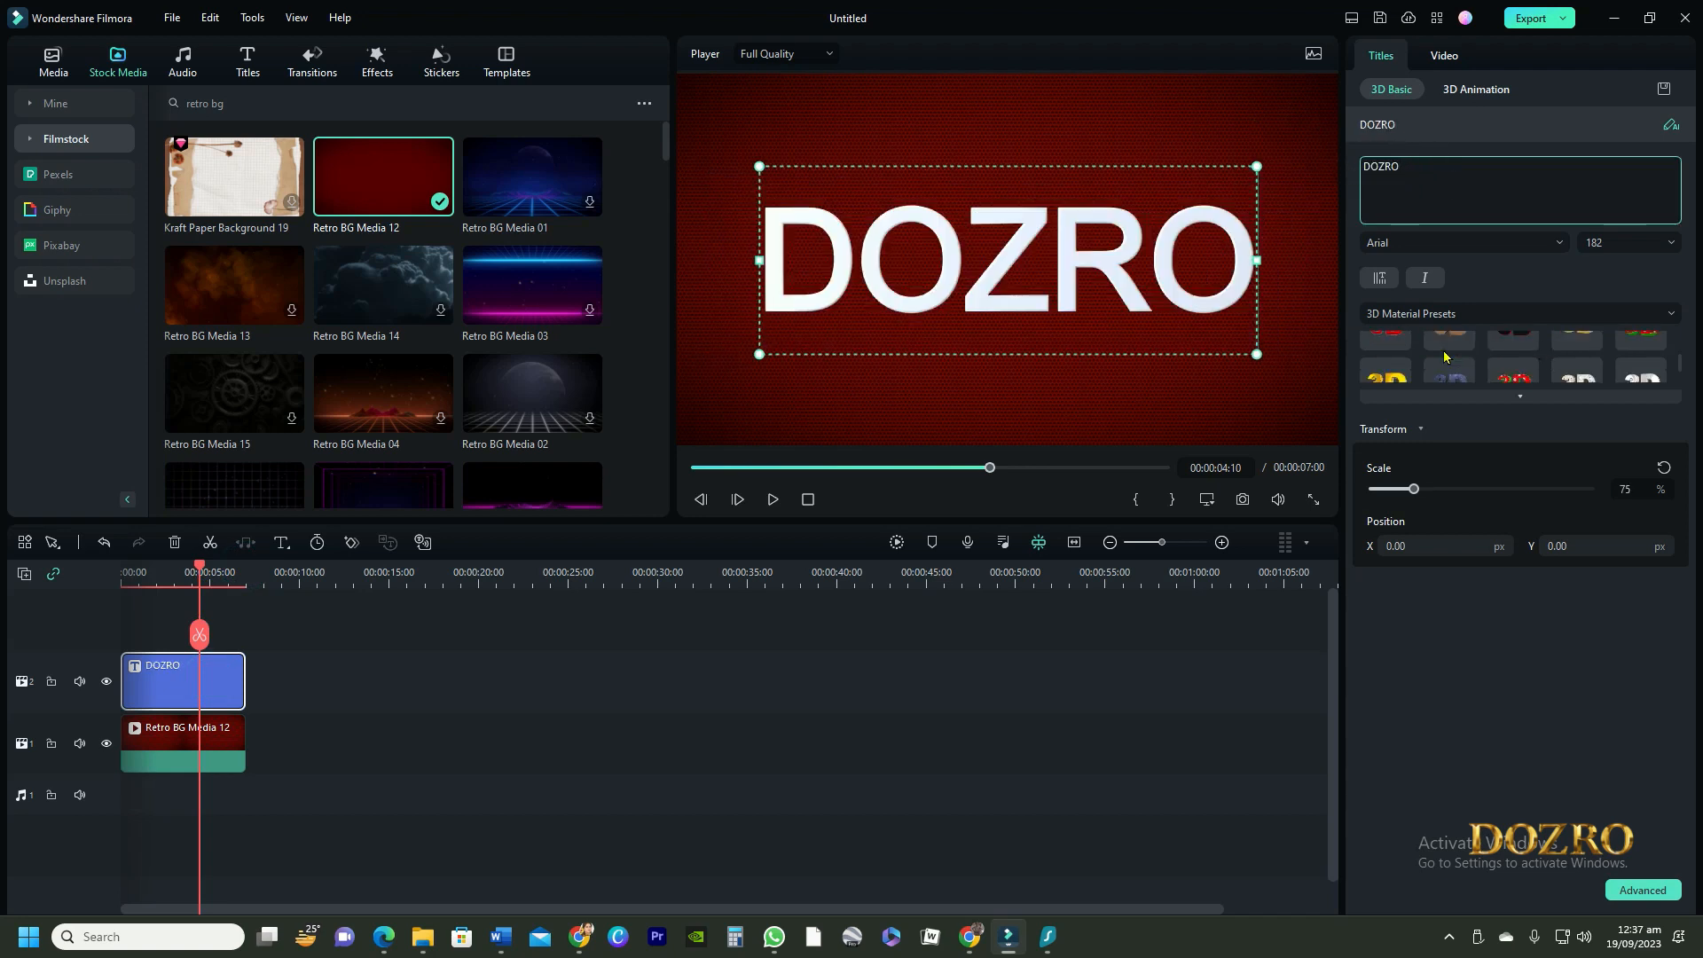
{"action": "left_click", "coordinate": [1399, 382]}
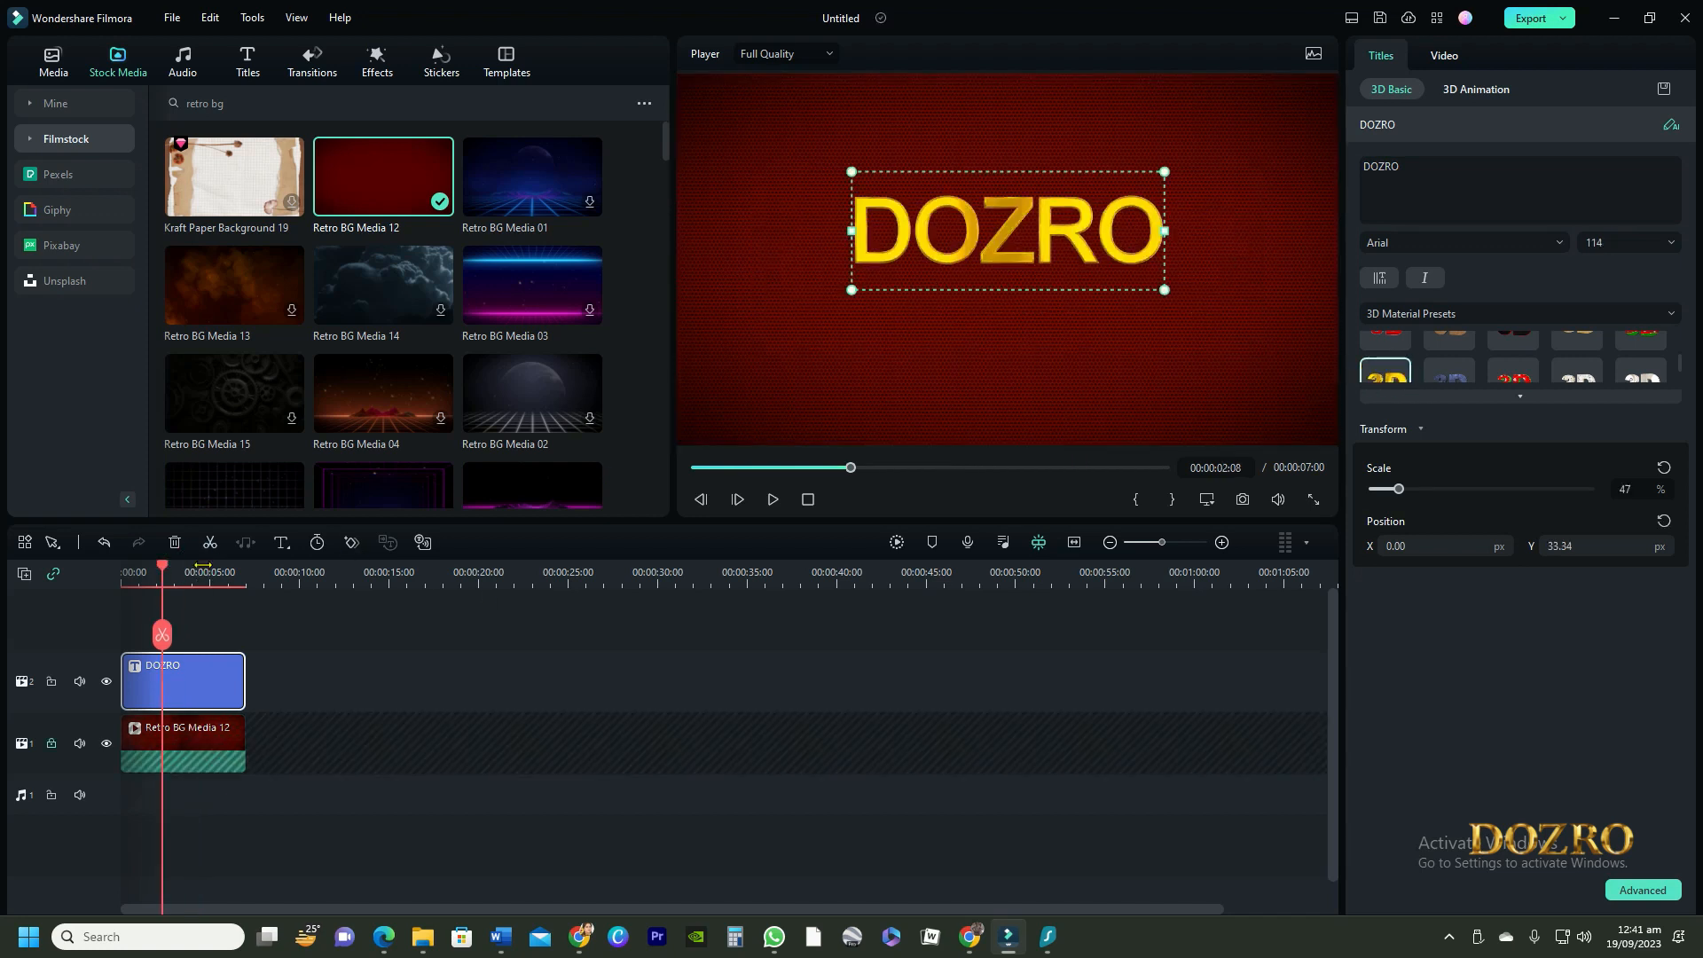
Add a basic title spanning the background clip, reading "Learn e-Business Skills", and place it just beneath the DOZRO text
{"action": "left_click", "coordinate": [282, 542]}
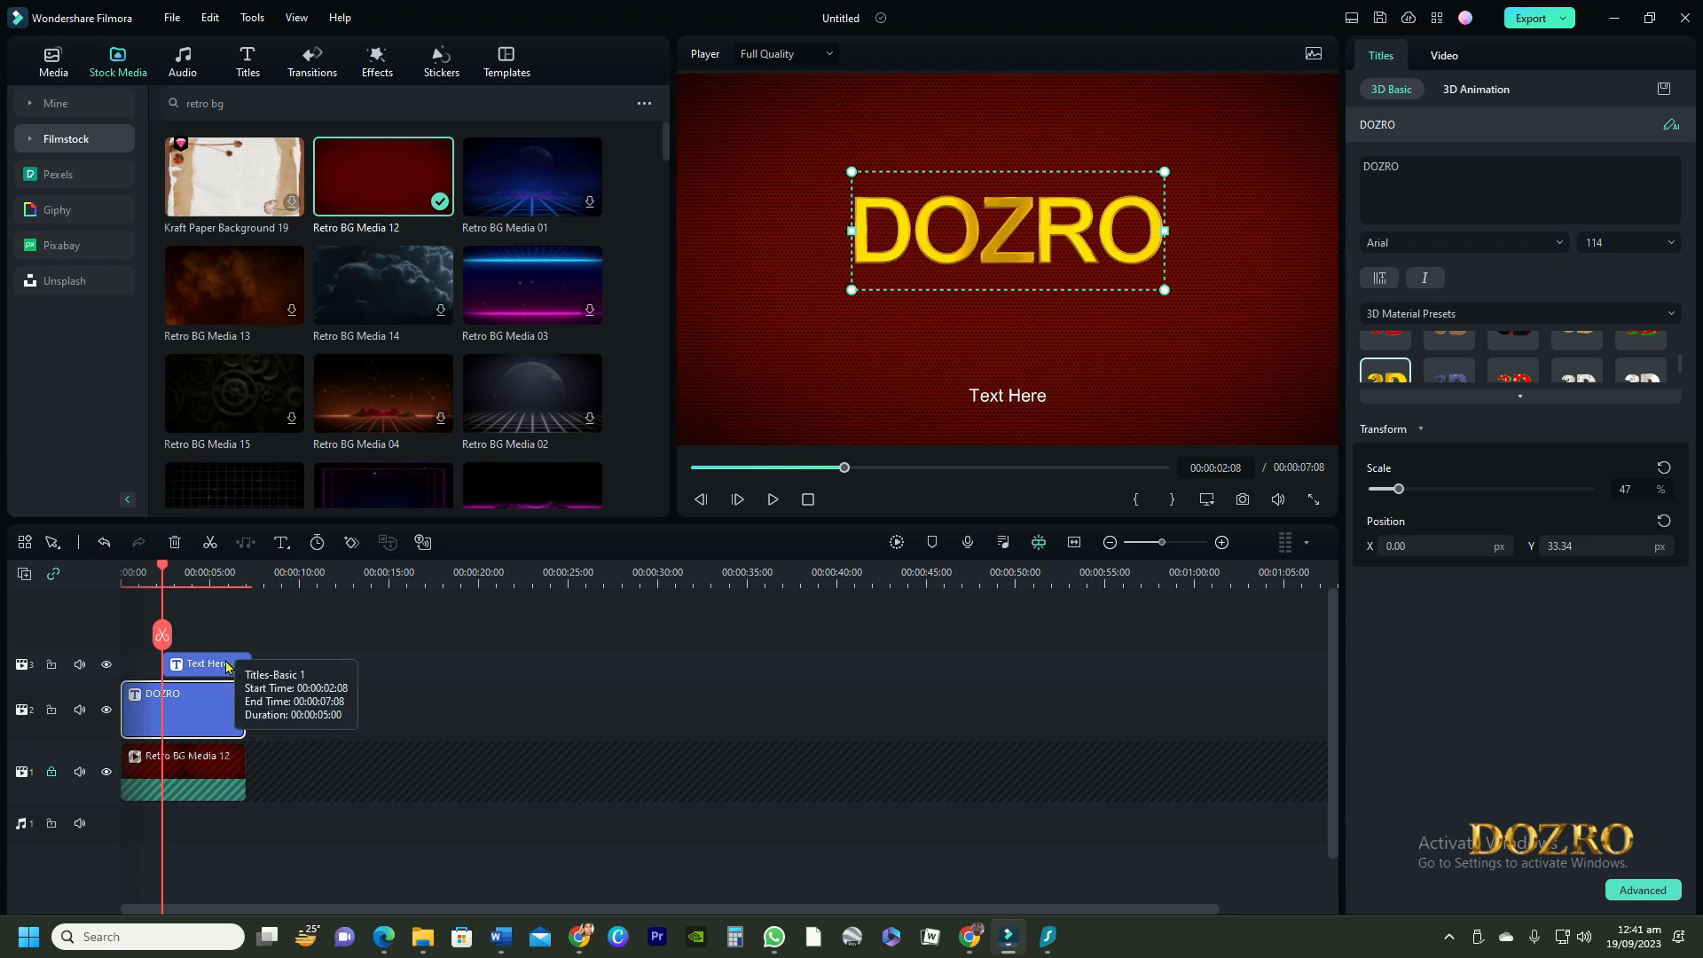
{"action": "left_click_drag", "start_coordinate": [207, 664], "coordinate": [219, 664]}
{"action": "left_click_drag", "start_coordinate": [219, 664], "coordinate": [245, 664]}
{"action": "type", "text": "Learn "}
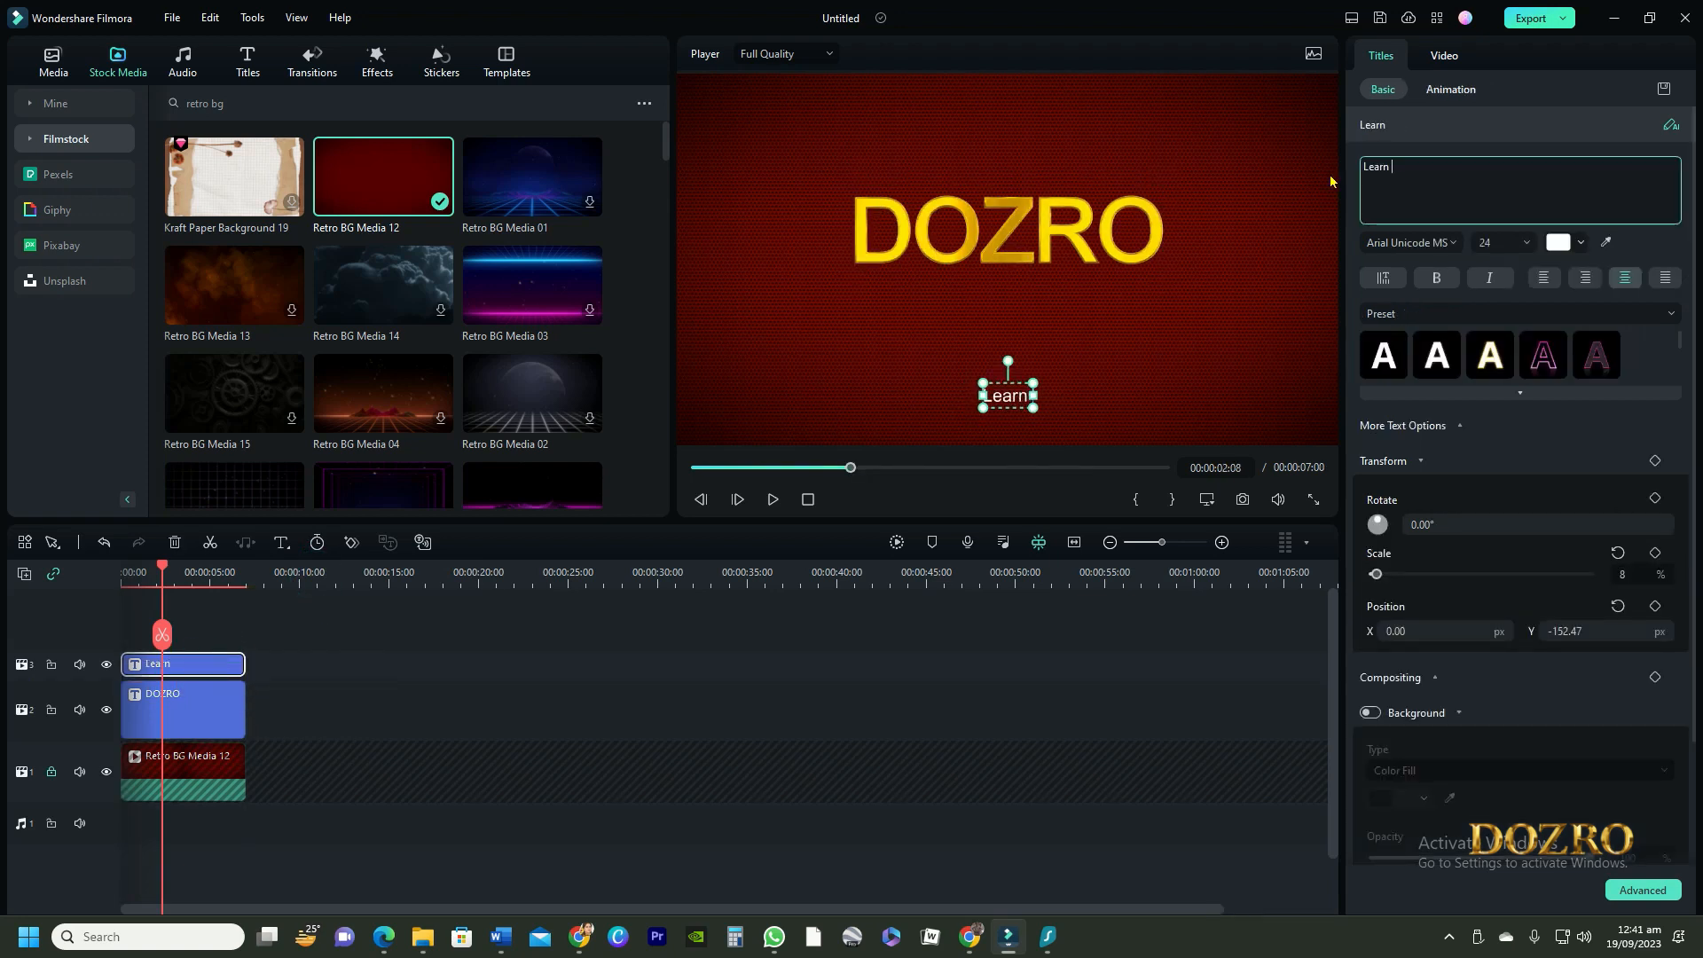
{"action": "type", "text": "e-Business "}
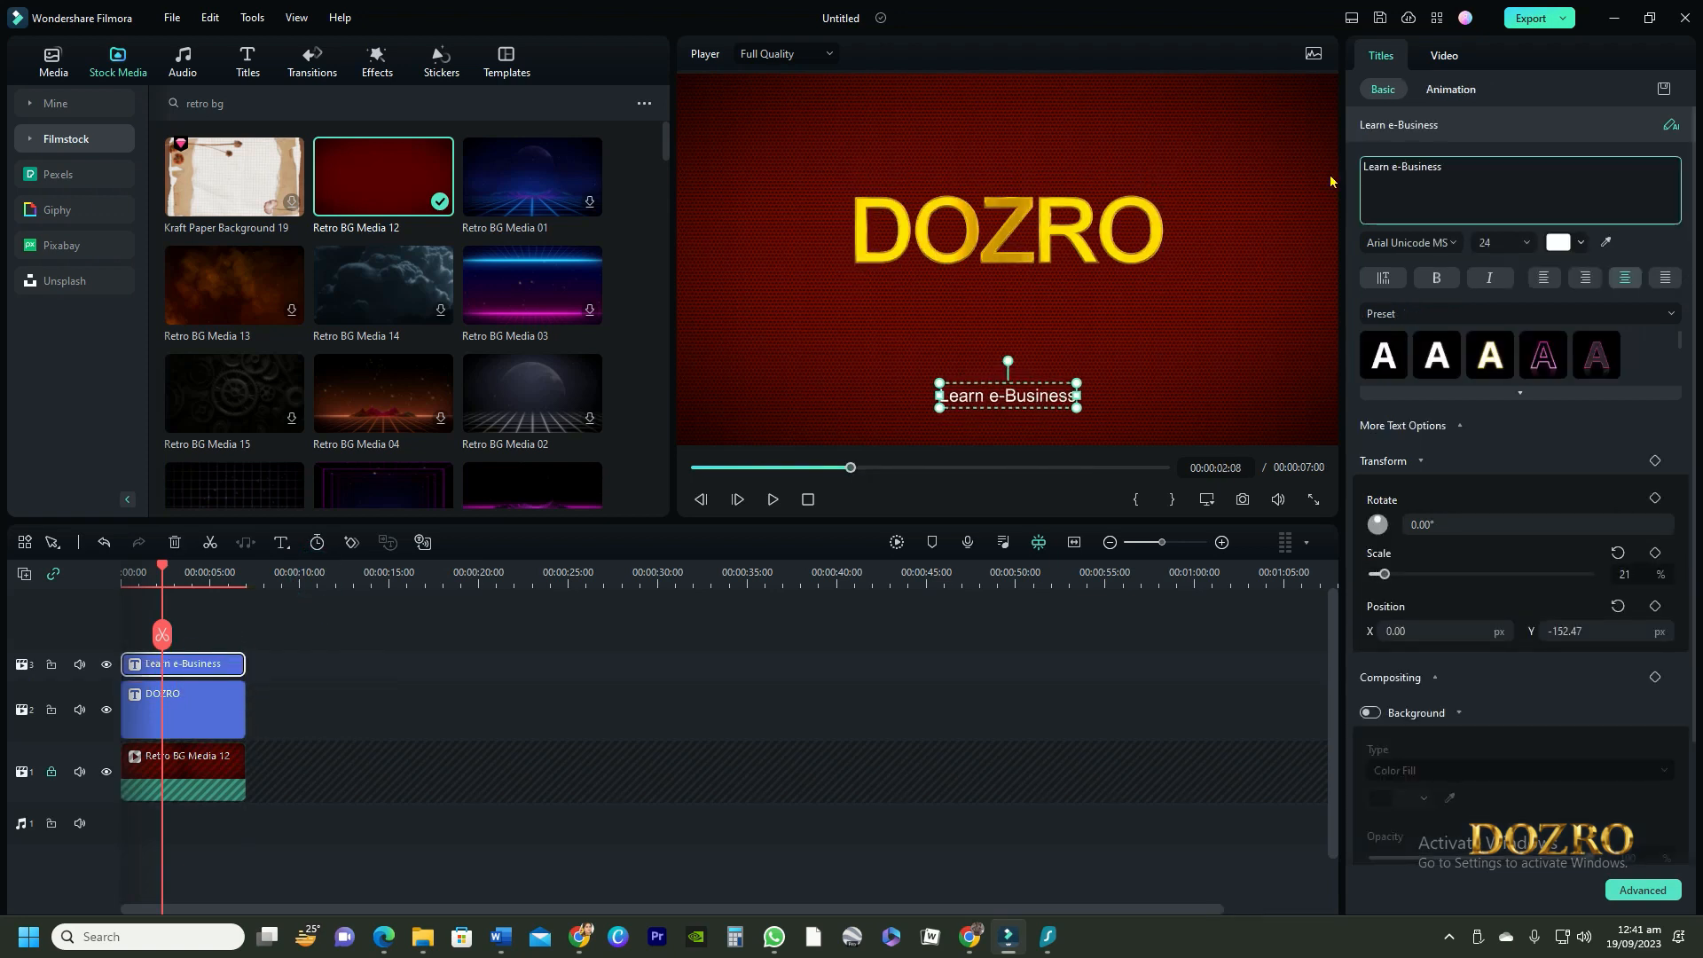
{"action": "type", "text": "Skills"}
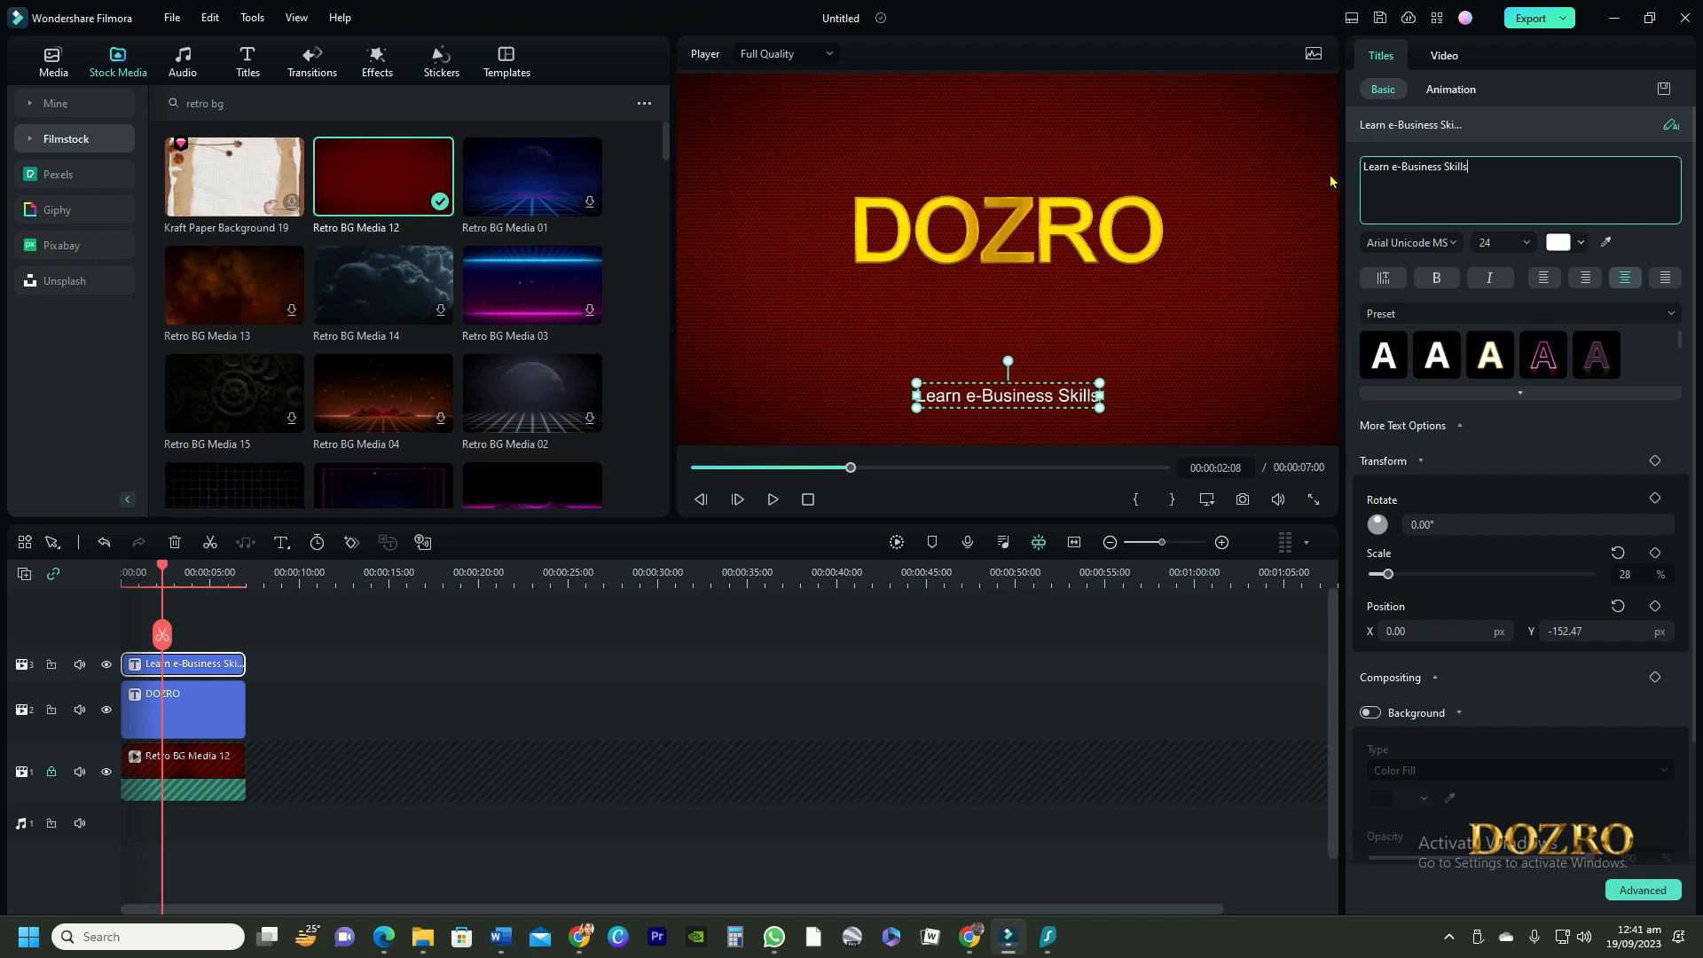
{"action": "left_click_drag", "start_coordinate": [983, 390], "coordinate": [981, 281]}
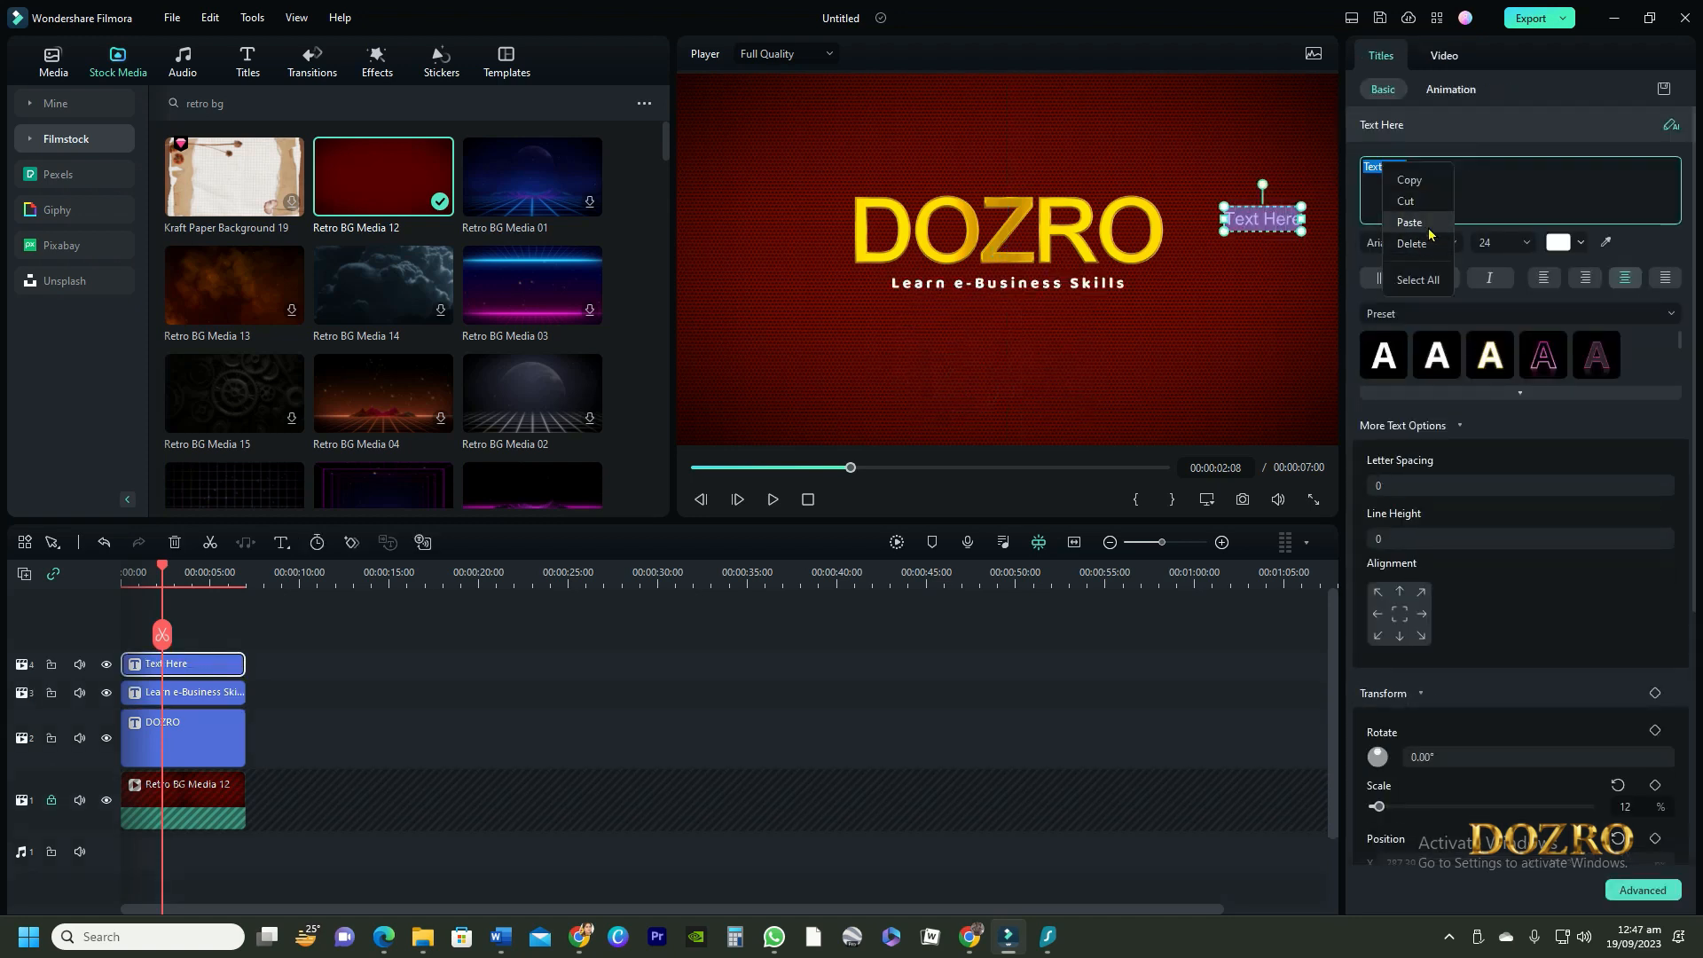
Remove the trailing blank line from the services list title and nudge the list slightly lower beside DOZRO
{"action": "left_click", "coordinate": [1430, 229]}
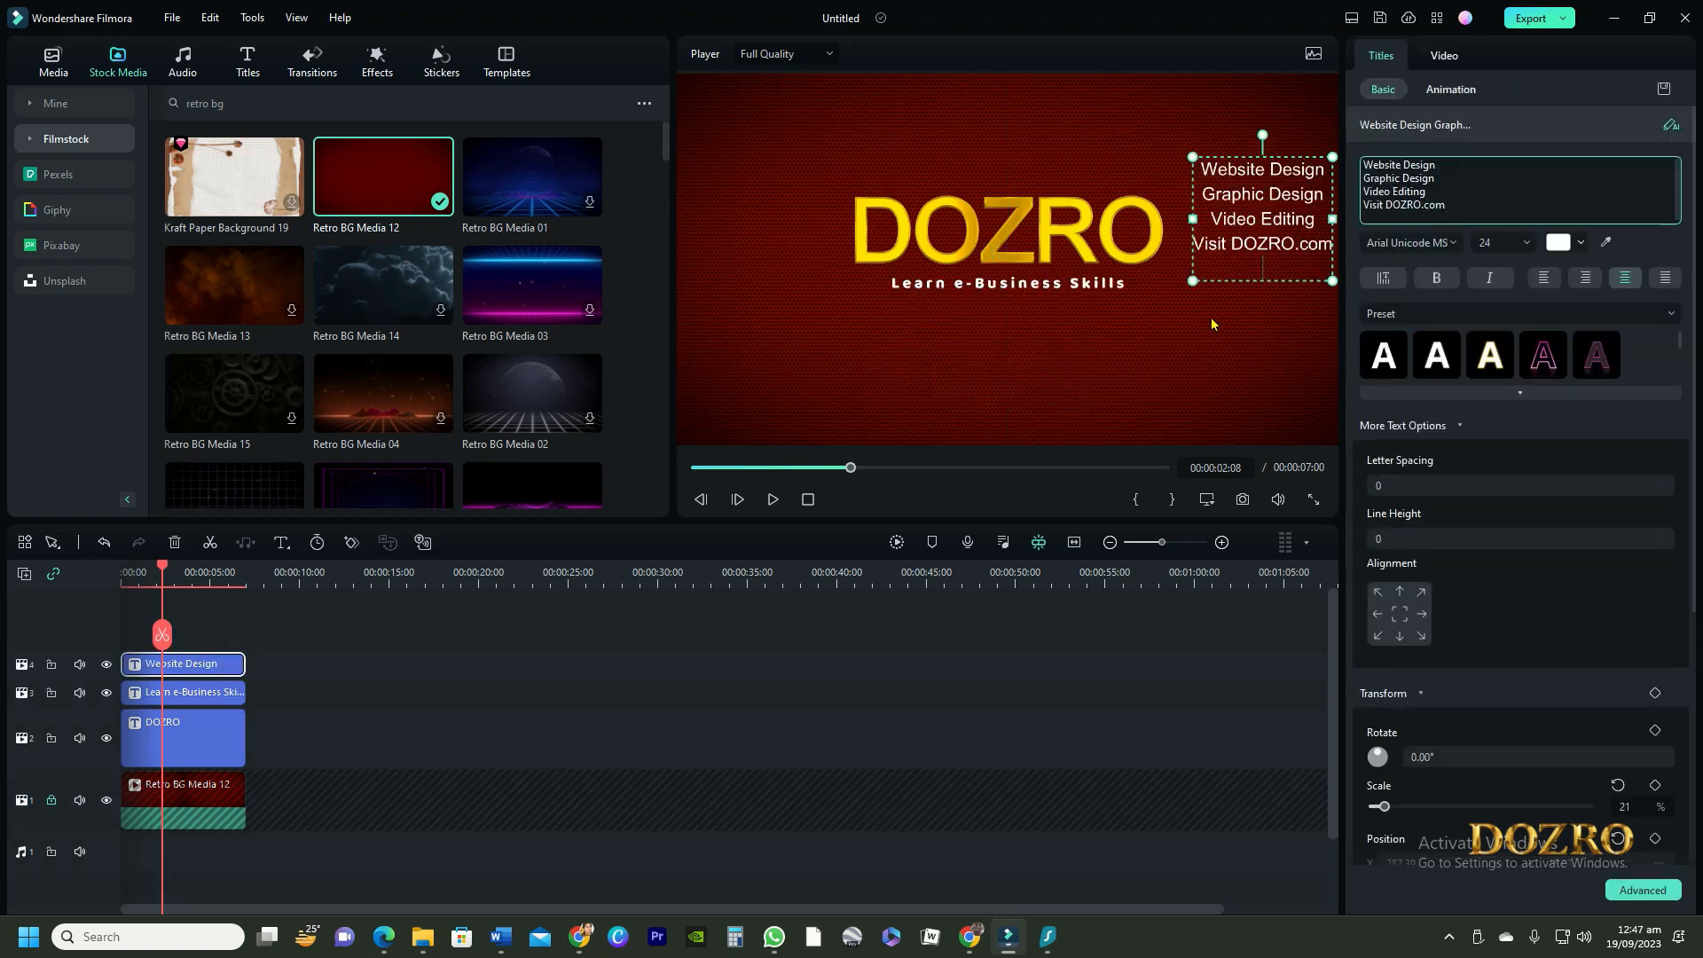
{"action": "key", "text": "BackSpace"}
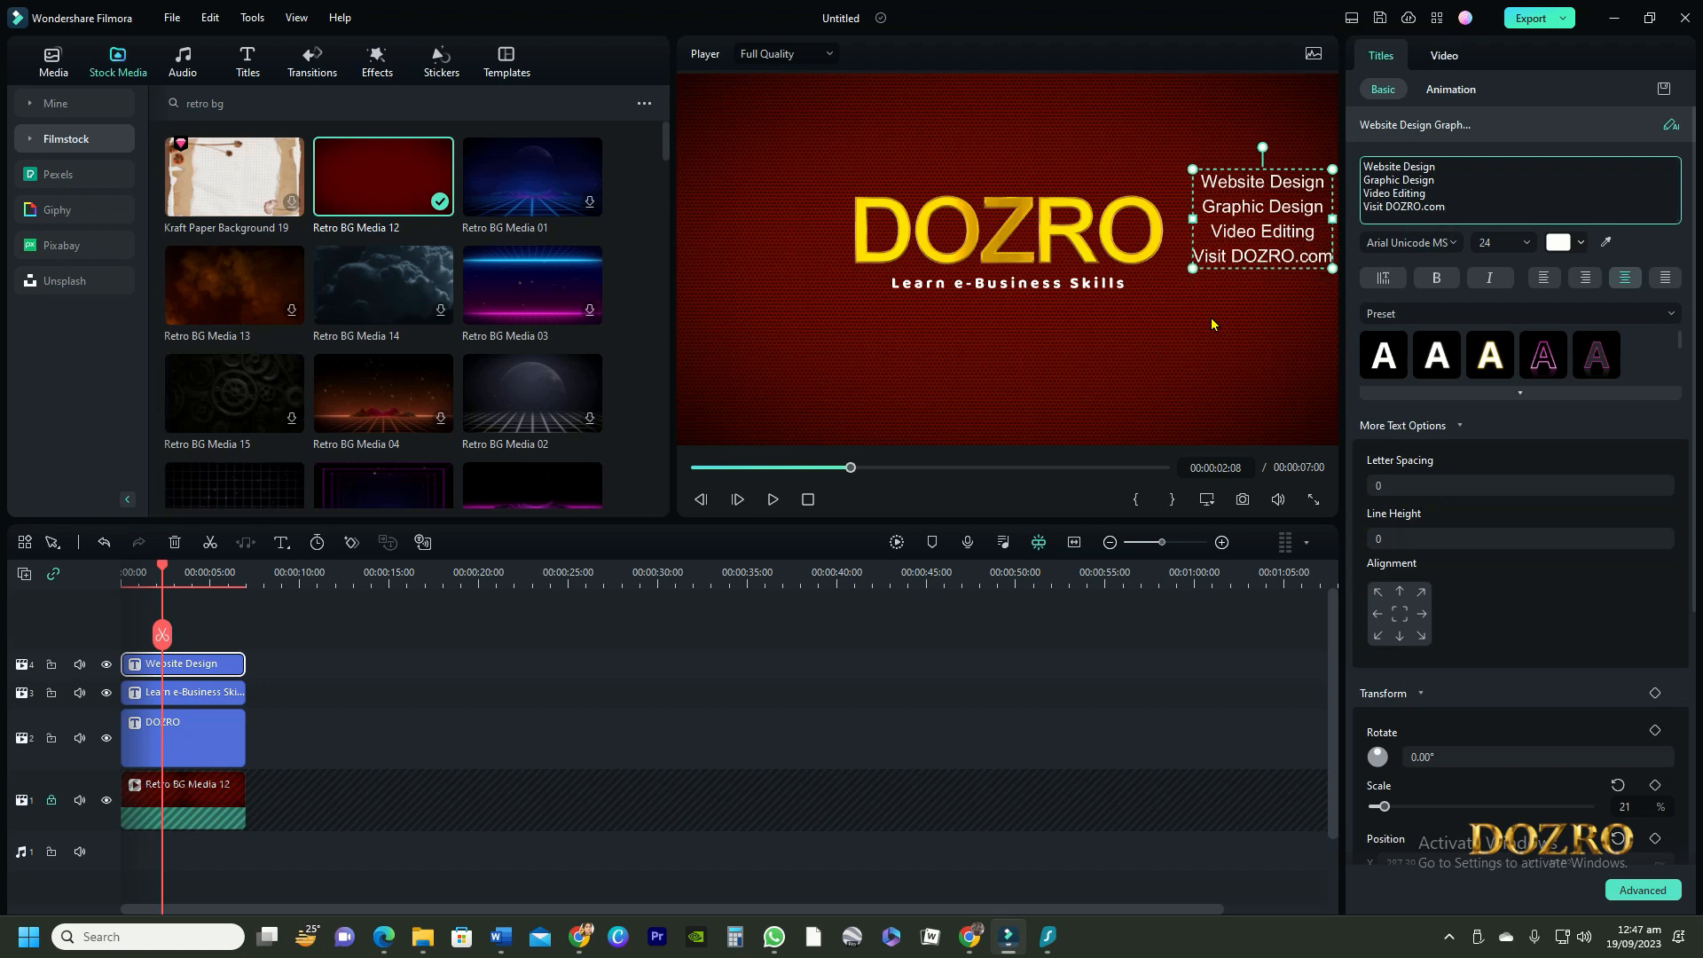
{"action": "left_click", "coordinate": [1245, 286]}
{"action": "left_click_drag", "start_coordinate": [1252, 181], "coordinate": [1241, 204]}
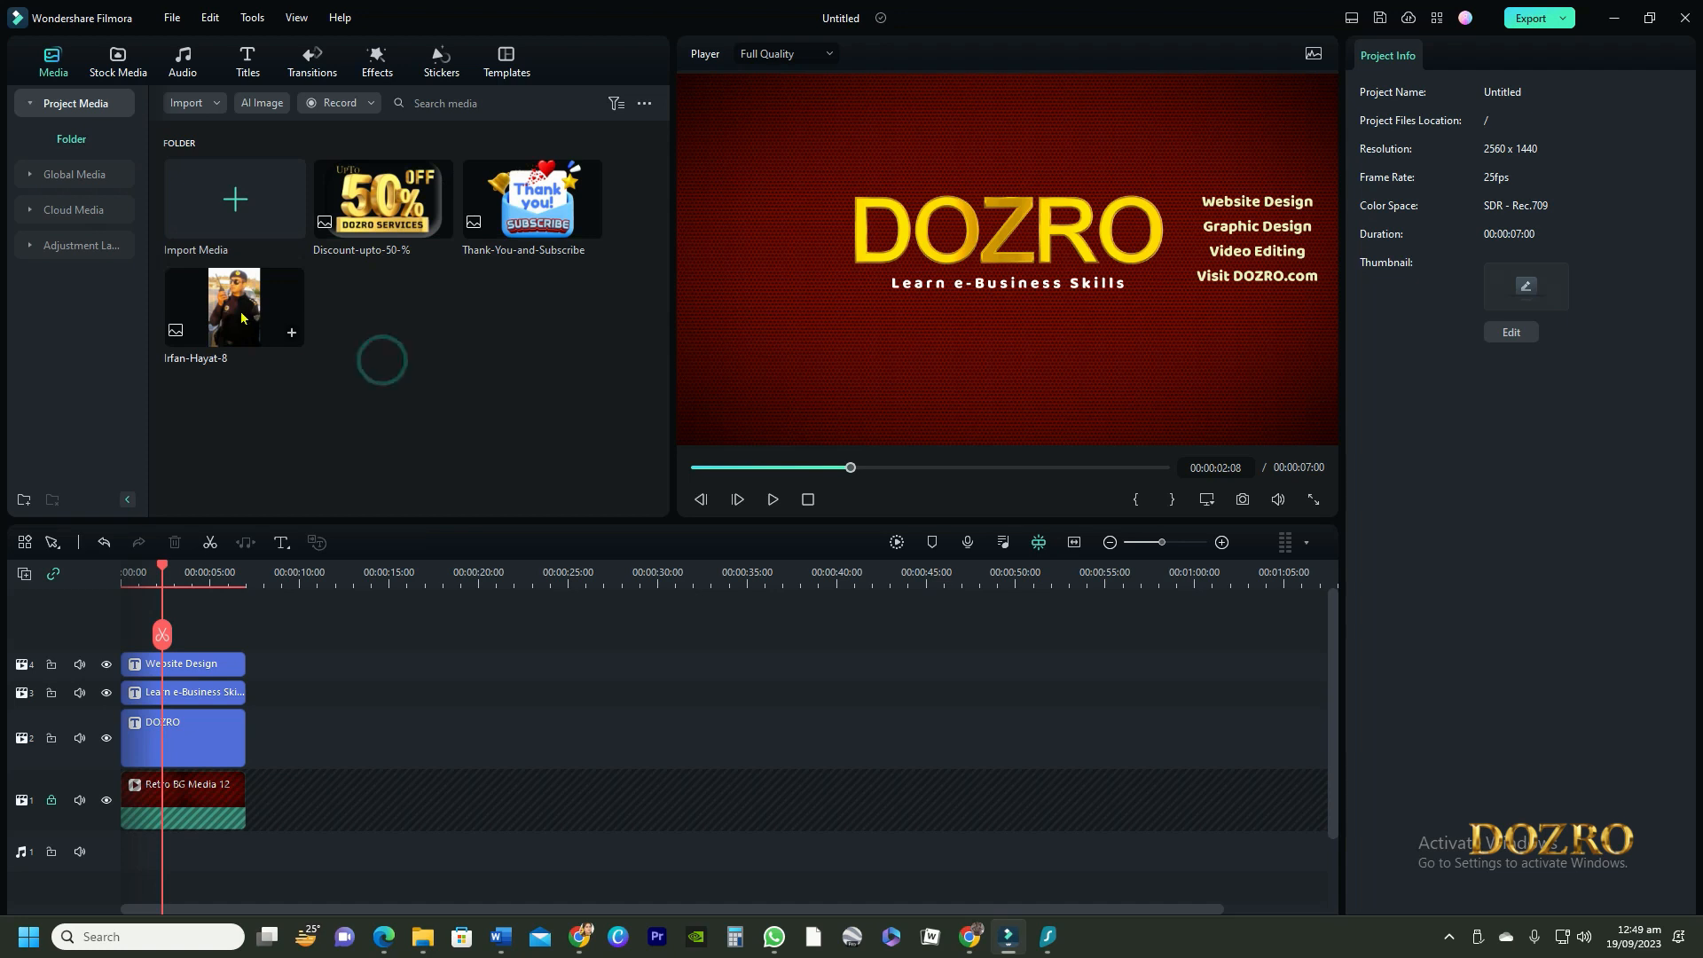
Add the portrait photo on a new top track for the full 7 seconds, shrink it and move it beside the DOZRO title
{"action": "left_click_drag", "start_coordinate": [245, 335], "coordinate": [129, 631]}
{"action": "left_click_drag", "start_coordinate": [217, 679], "coordinate": [244, 680]}
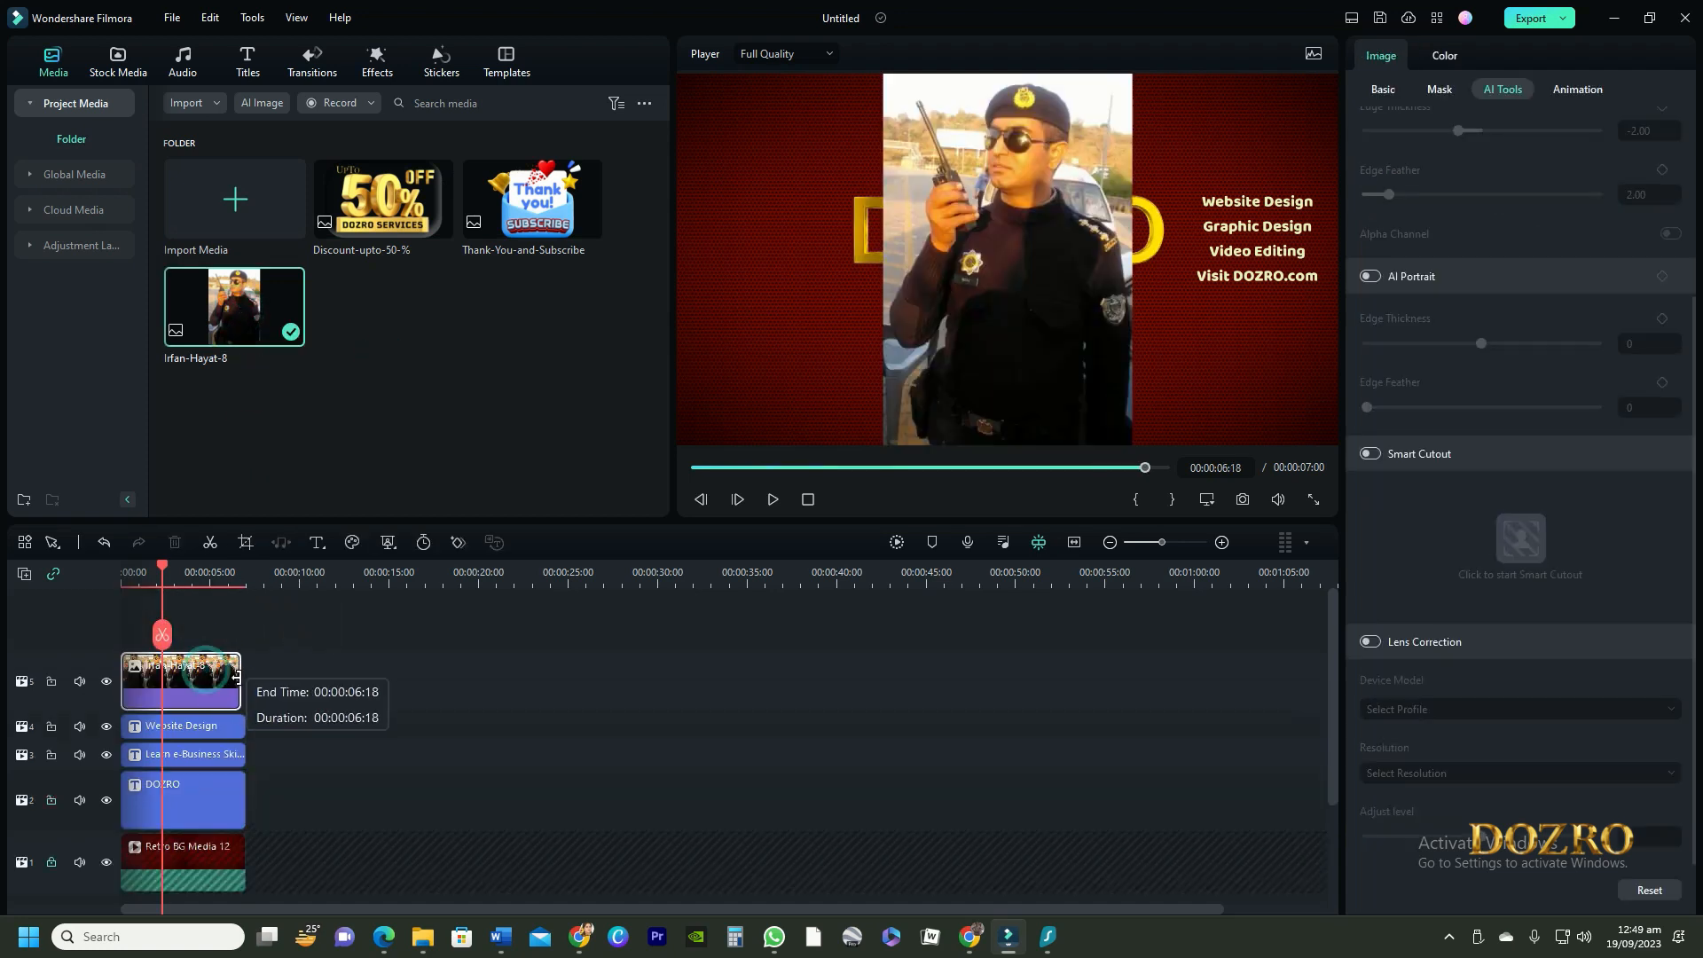
{"action": "left_click_drag", "start_coordinate": [1062, 241], "coordinate": [865, 324]}
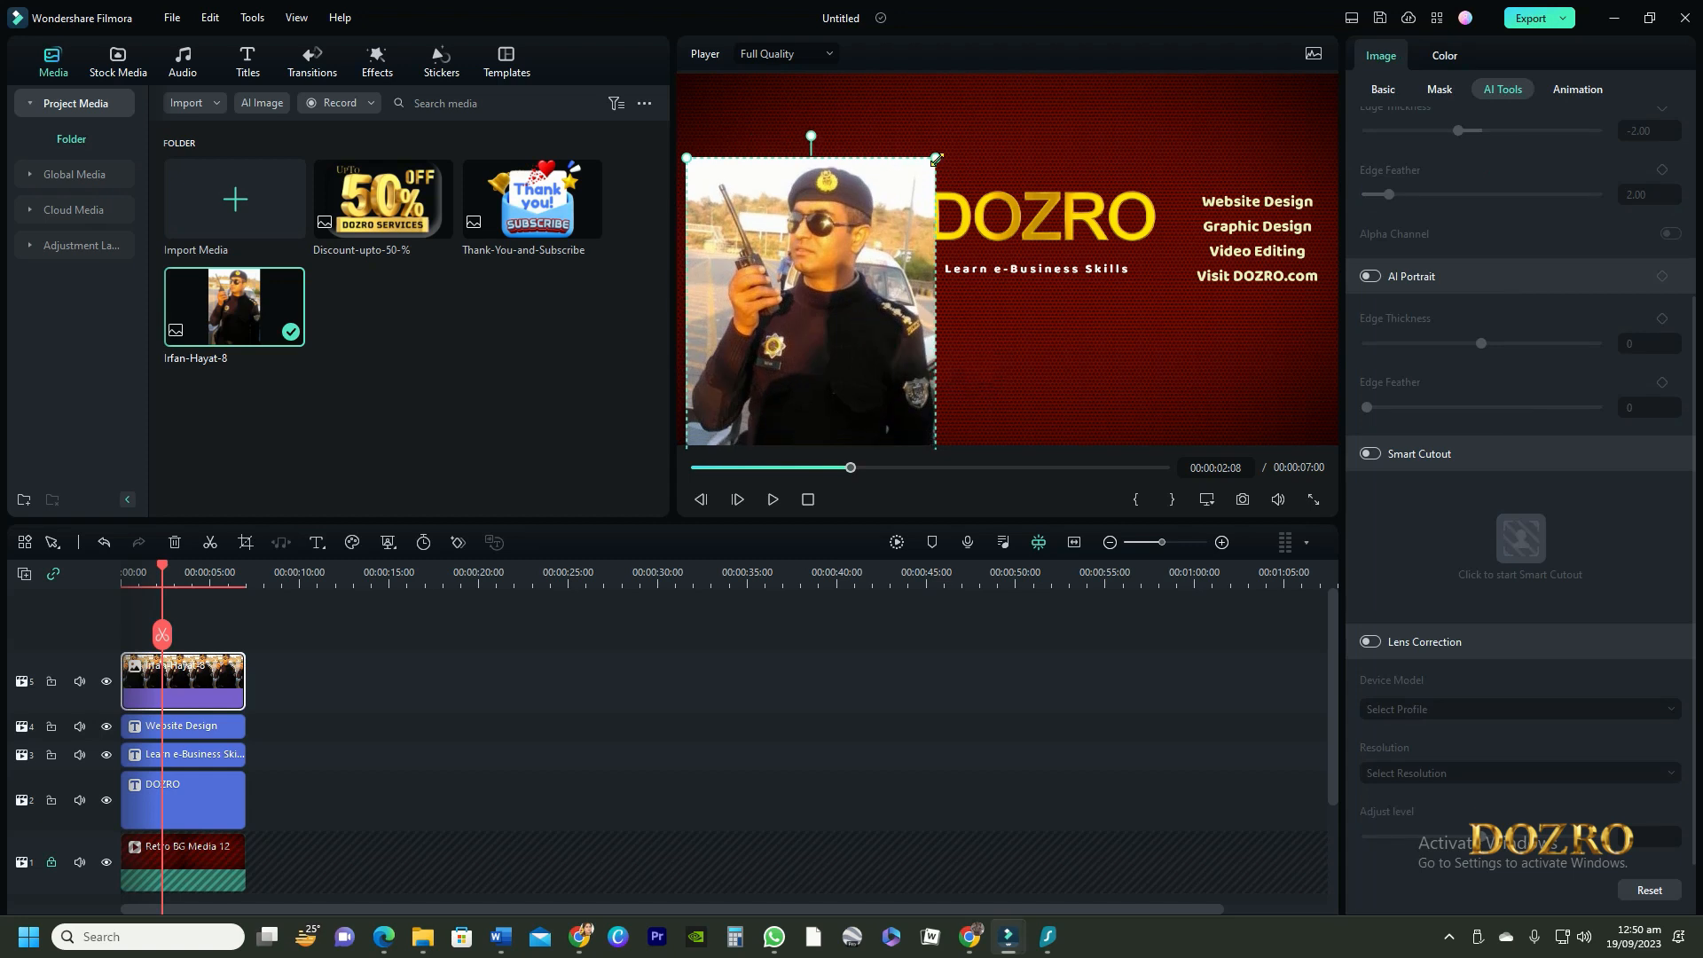
{"action": "left_click_drag", "start_coordinate": [935, 160], "coordinate": [861, 233]}
Apply a circle mask to the portrait photo and reshape it into a round frame around the head and shoulders
{"action": "left_click", "coordinate": [1440, 91]}
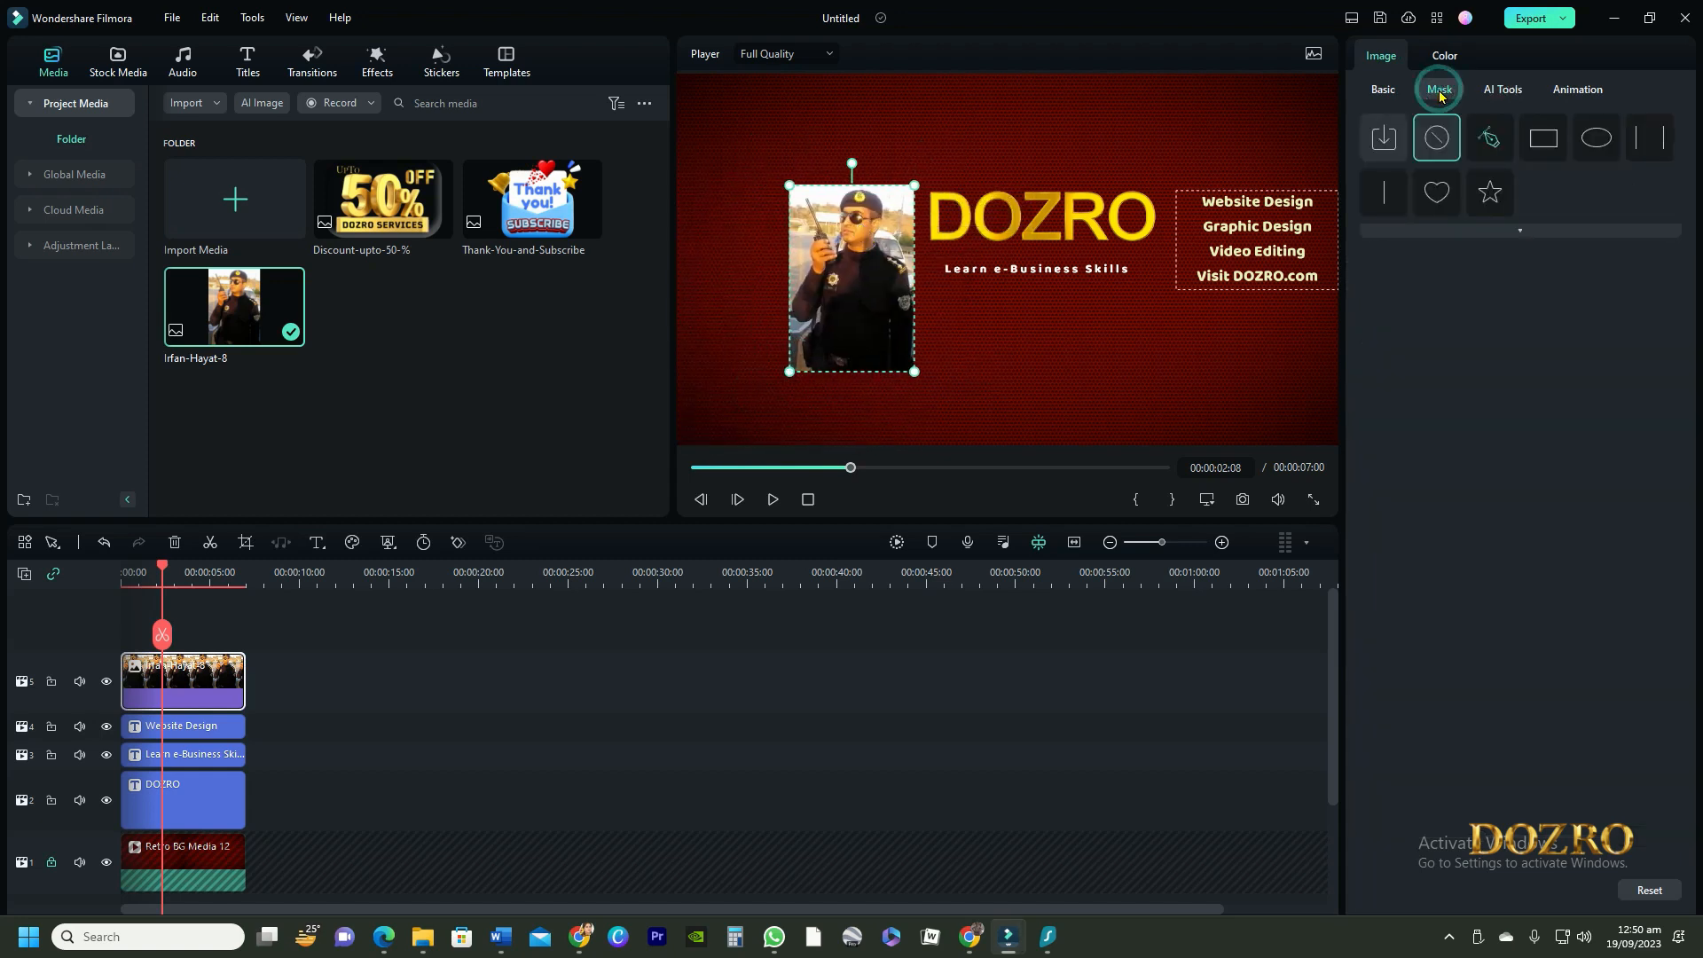
{"action": "left_click", "coordinate": [1436, 193]}
{"action": "left_click", "coordinate": [1597, 139]}
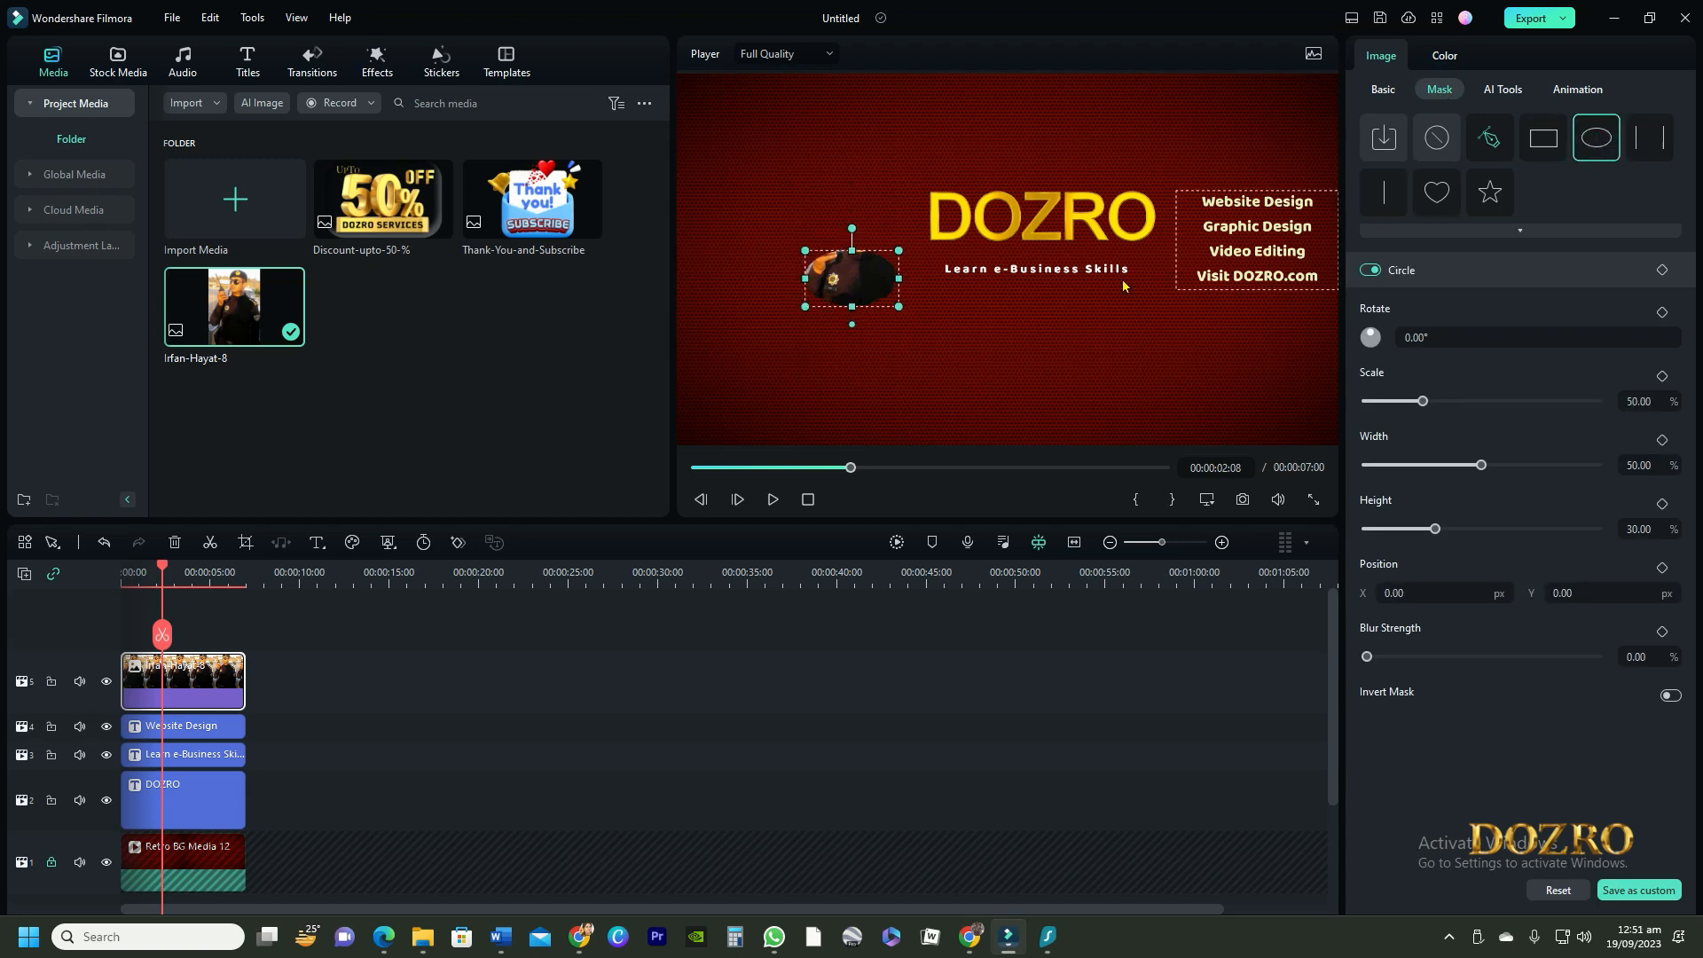
{"action": "left_click_drag", "start_coordinate": [852, 251], "coordinate": [852, 219]}
{"action": "left_click_drag", "start_coordinate": [899, 278], "coordinate": [913, 282]}
{"action": "left_click_drag", "start_coordinate": [852, 219], "coordinate": [851, 214]}
{"action": "left_click_drag", "start_coordinate": [844, 255], "coordinate": [843, 255]}
Add the Thank-You-and-Subscribe image on a new top track, shrink it and place it on the outer side of the round portrait
{"action": "left_click_drag", "start_coordinate": [532, 199], "coordinate": [245, 681]}
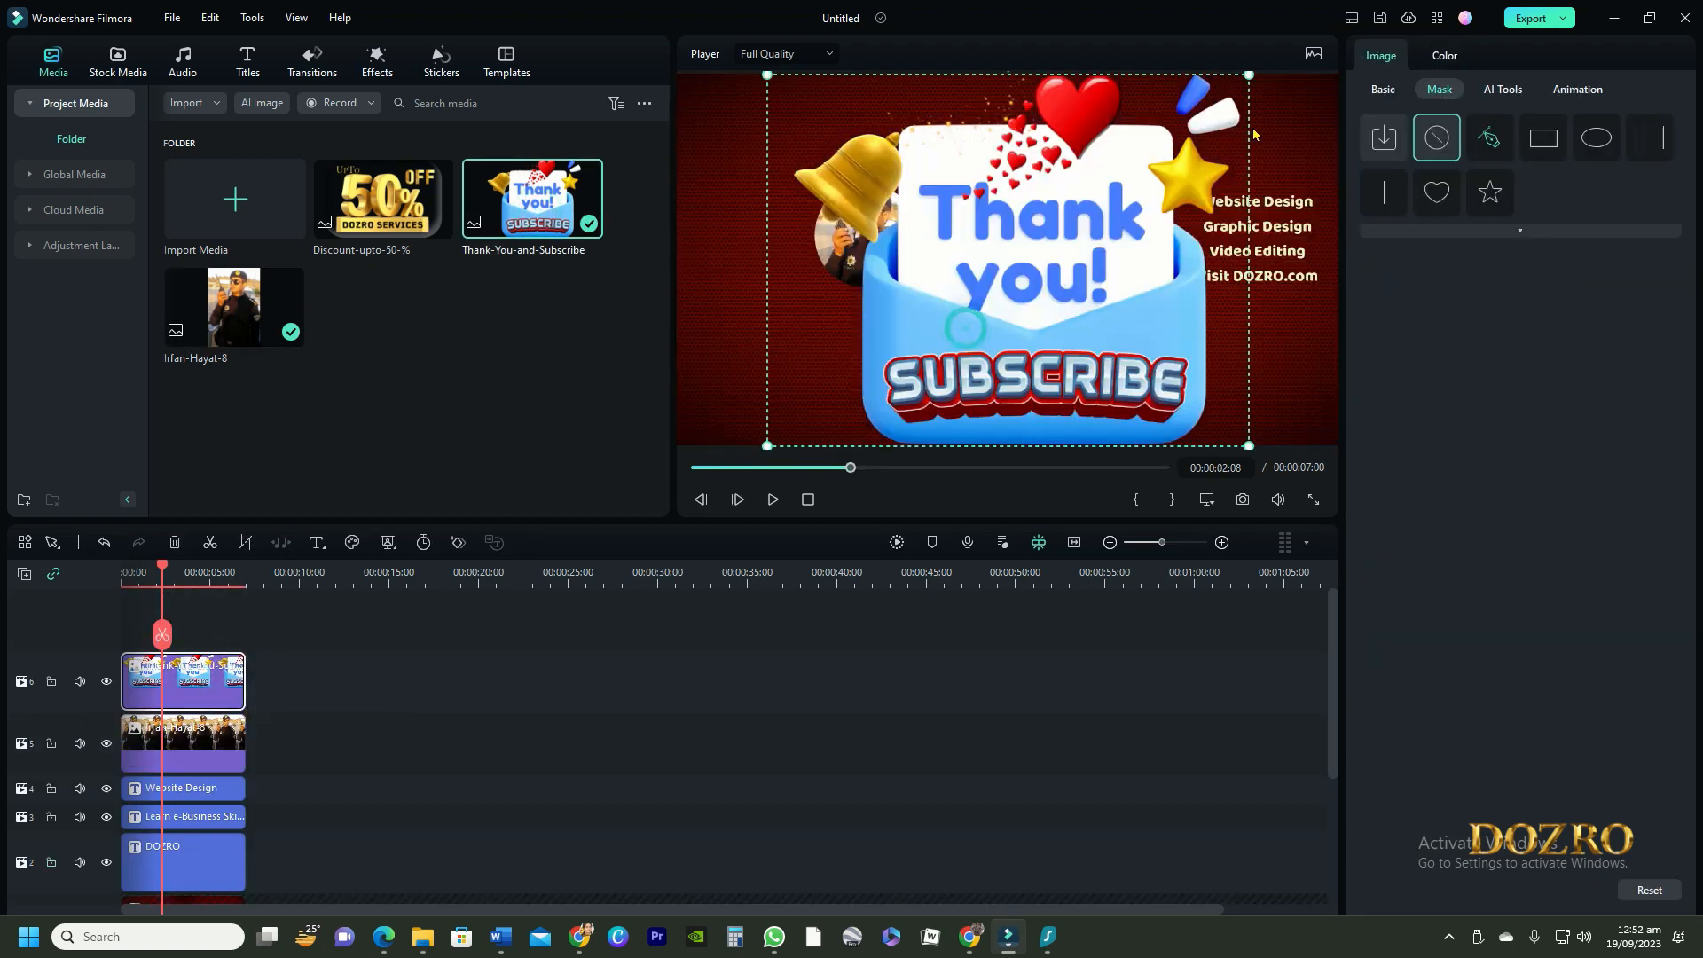
{"action": "left_click_drag", "start_coordinate": [1249, 75], "coordinate": [887, 341]}
{"action": "left_click_drag", "start_coordinate": [823, 413], "coordinate": [798, 282]}
{"action": "left_click", "coordinate": [1000, 118]}
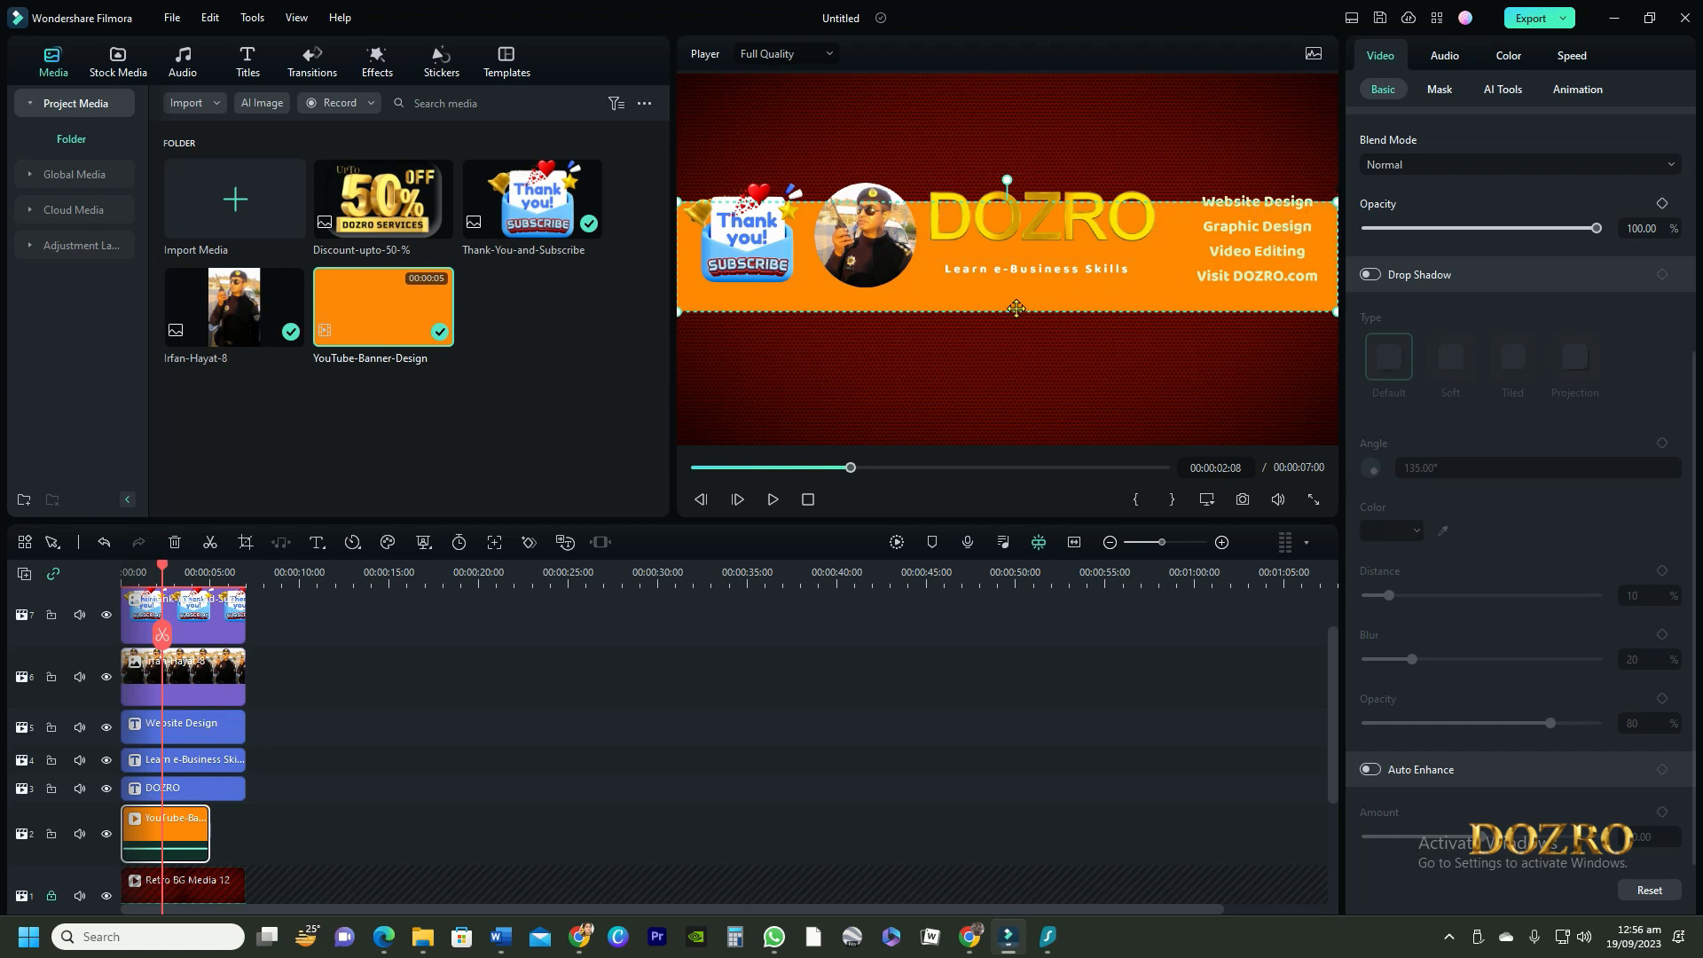
Align the services list, DOZRO title with its tagline, round portrait and thank-you image inside the orange banner strip
{"action": "left_click_drag", "start_coordinate": [1249, 264], "coordinate": [1246, 270]}
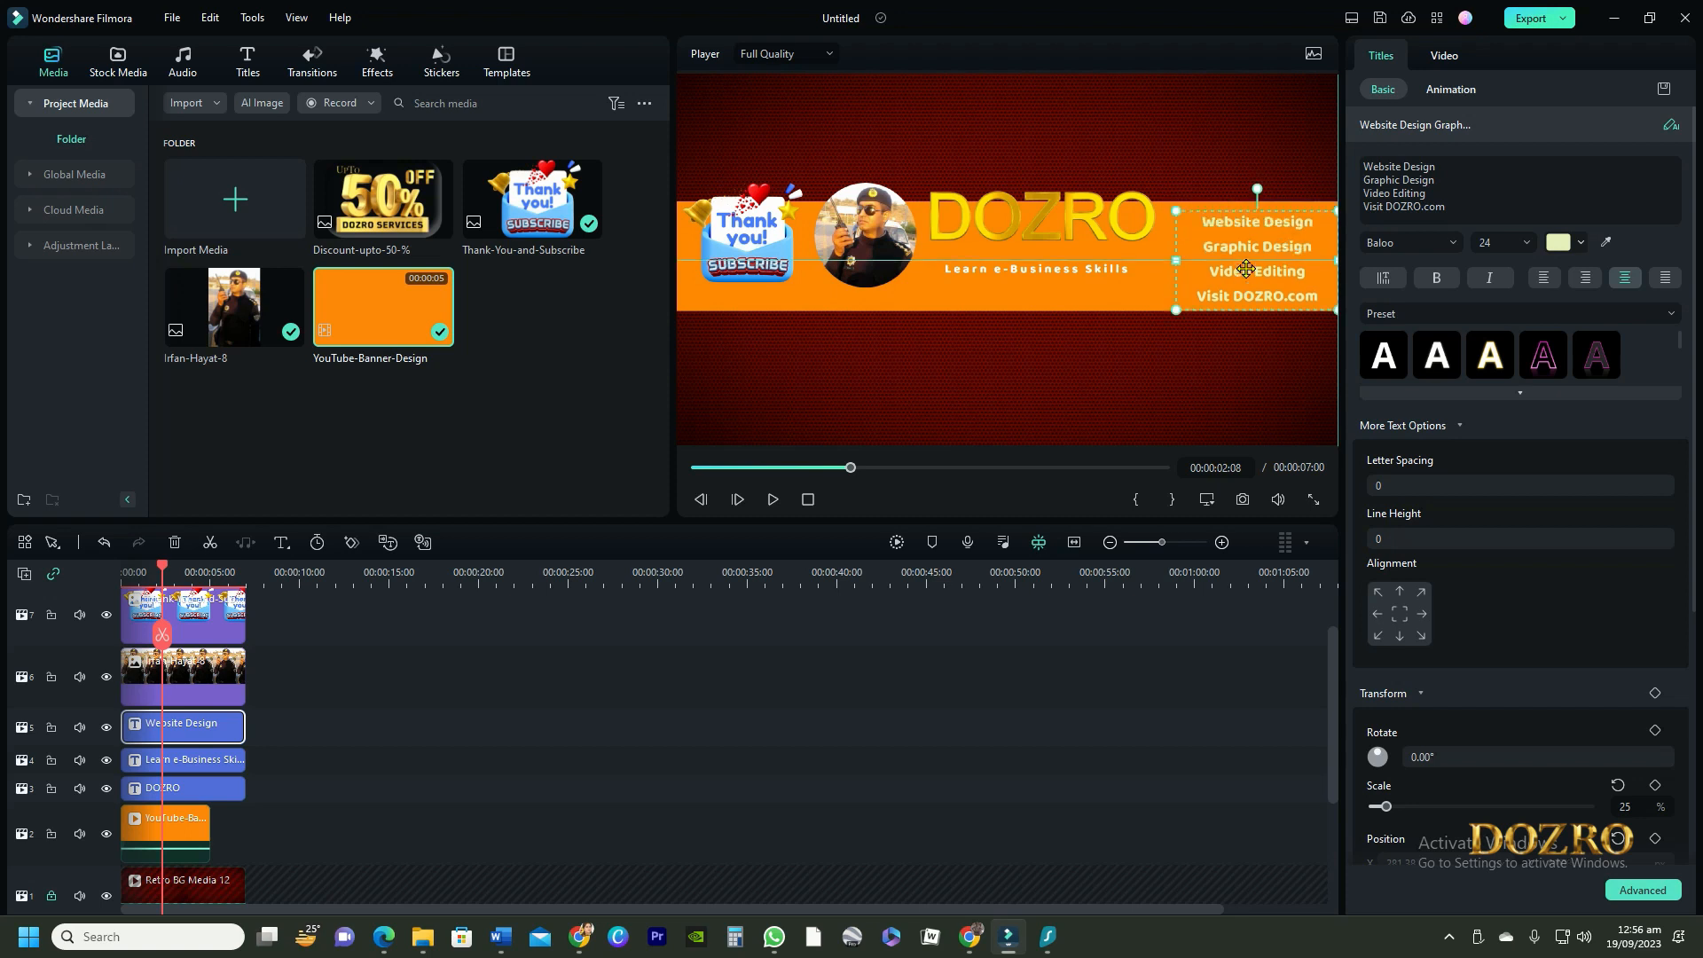
{"action": "left_click", "coordinate": [1077, 142]}
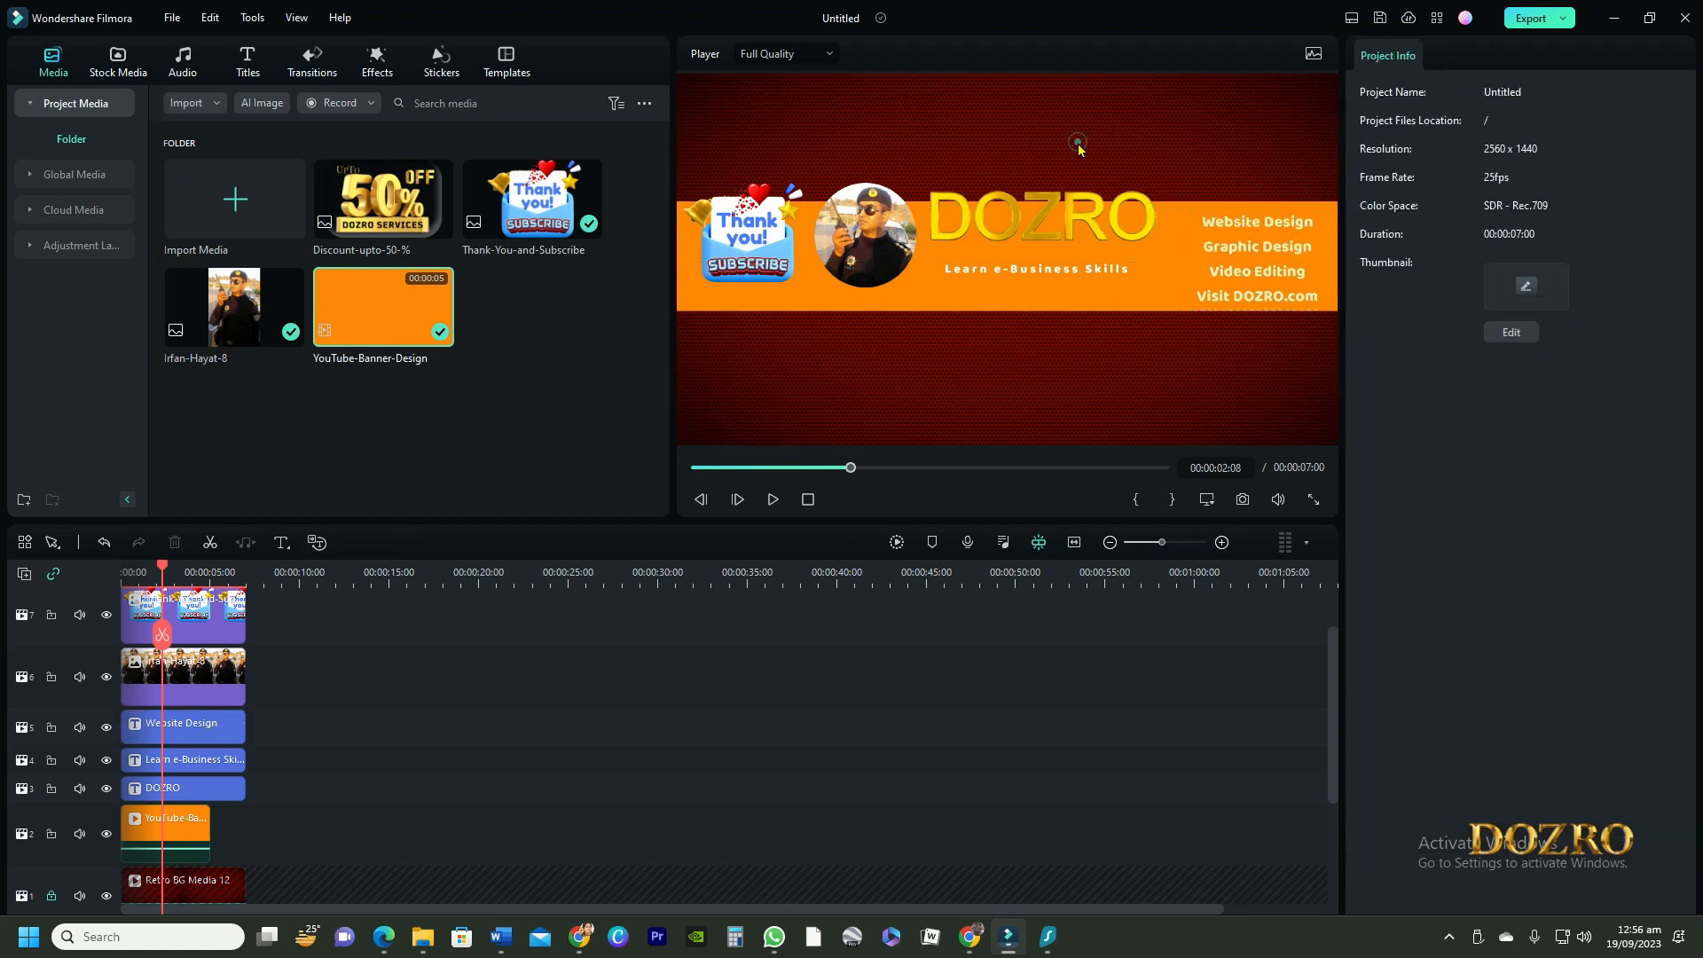
{"action": "left_click_drag", "start_coordinate": [1056, 269], "coordinate": [1086, 250]}
{"action": "left_click", "coordinate": [1081, 247]}
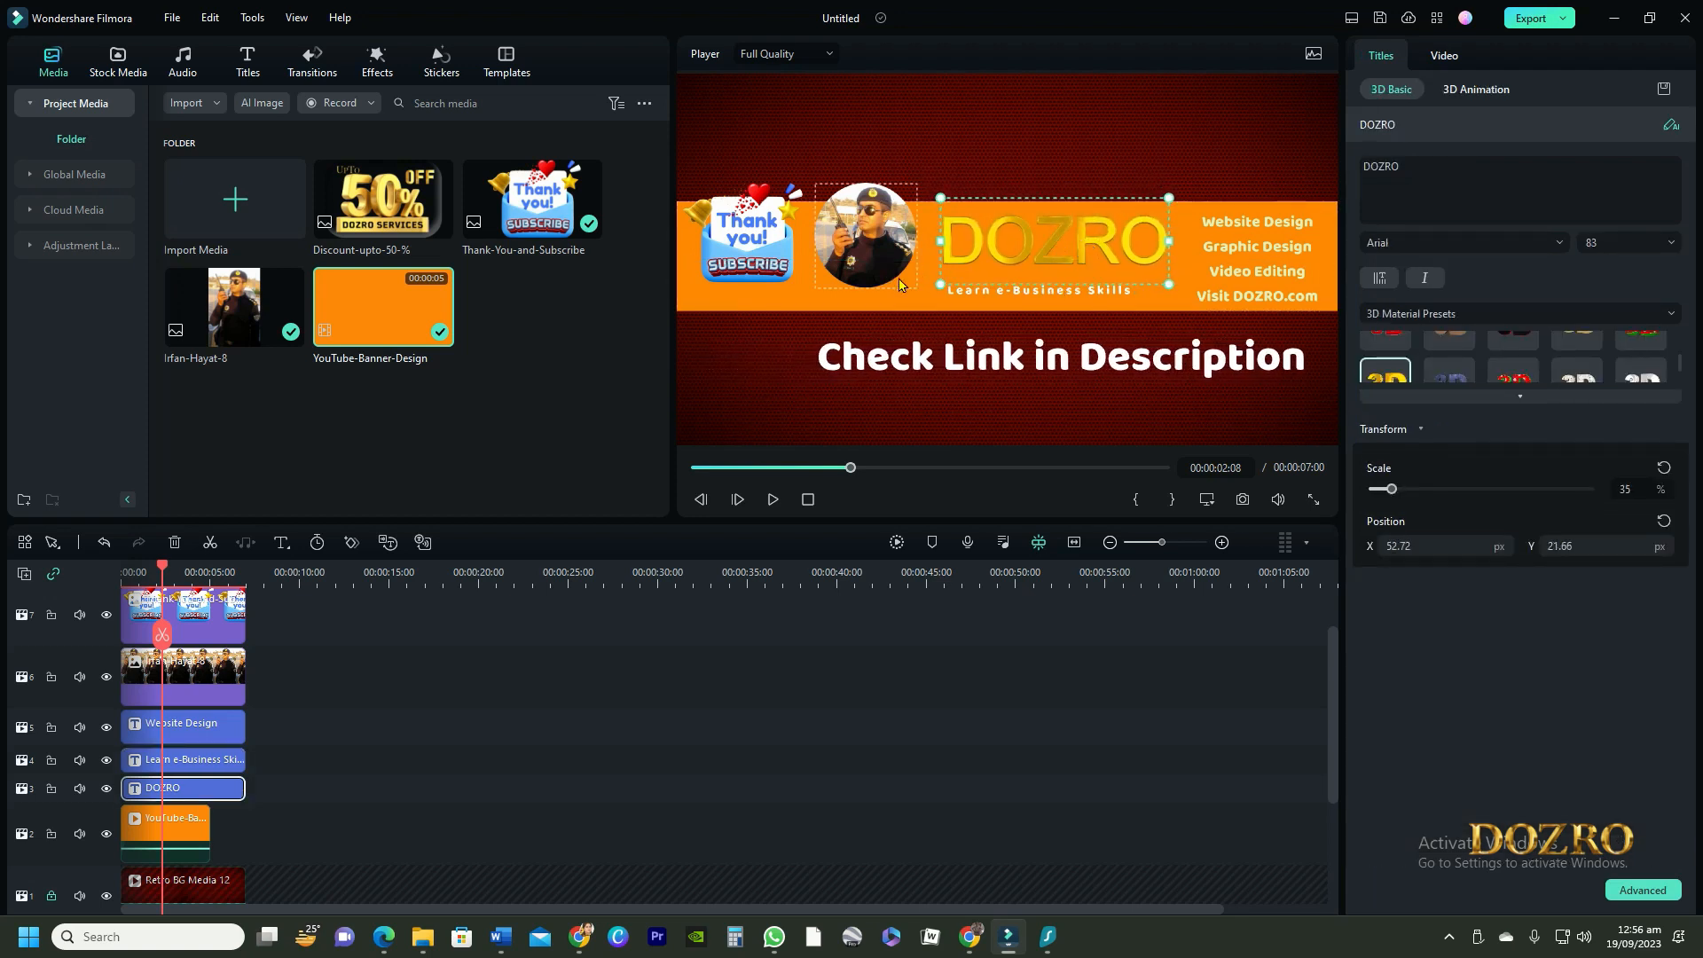
{"action": "left_click_drag", "start_coordinate": [884, 309], "coordinate": [896, 326]}
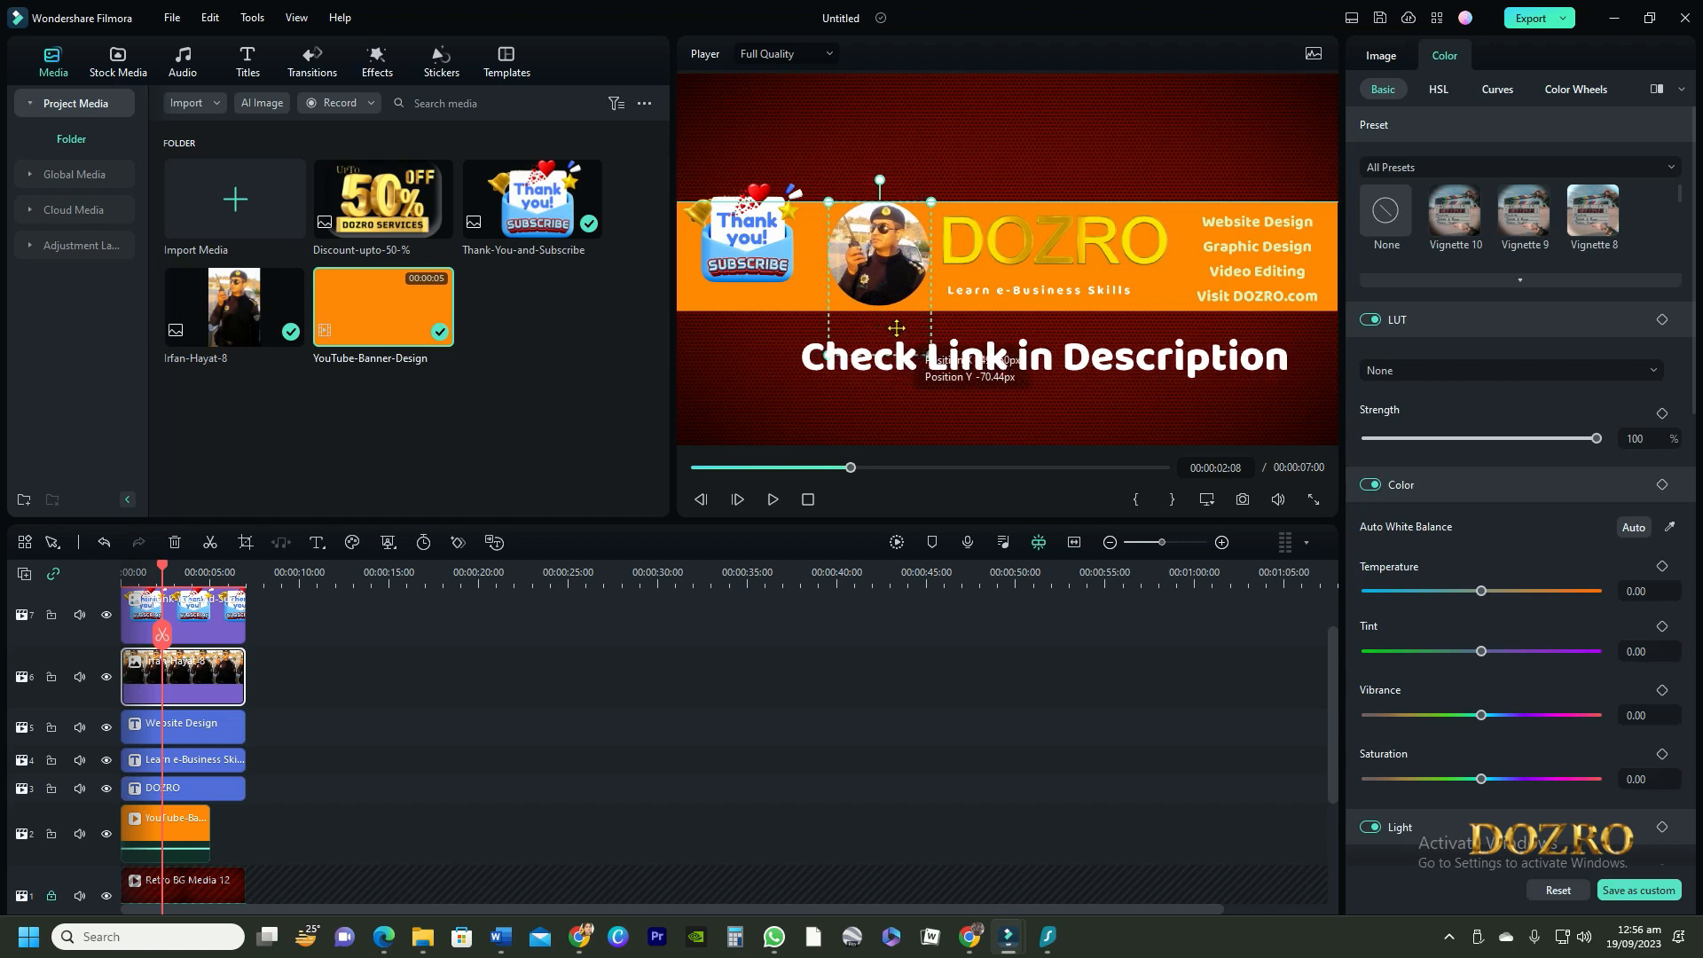
{"action": "left_click_drag", "start_coordinate": [760, 252], "coordinate": [758, 246]}
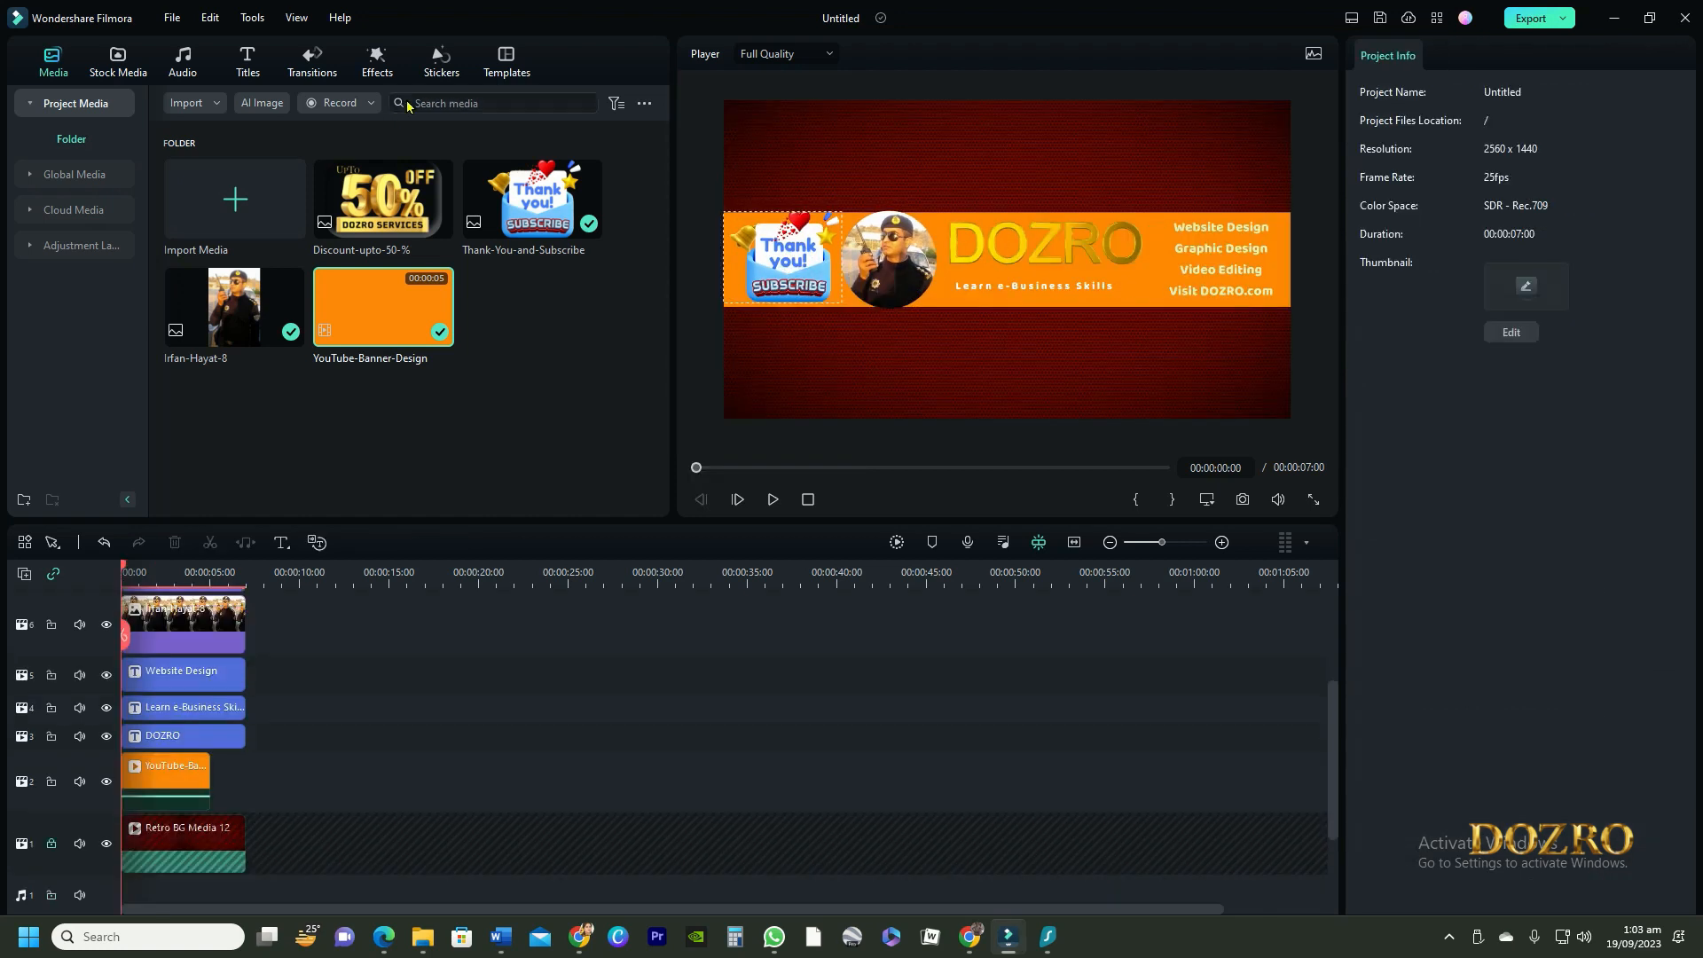
Find the Element 14 subscribe sticker, add it on a new top track for the full 7 seconds, and shrink it above the orange strip
{"action": "left_click", "coordinate": [441, 60]}
{"action": "left_click", "coordinate": [261, 103]}
{"action": "type", "text": "su"}
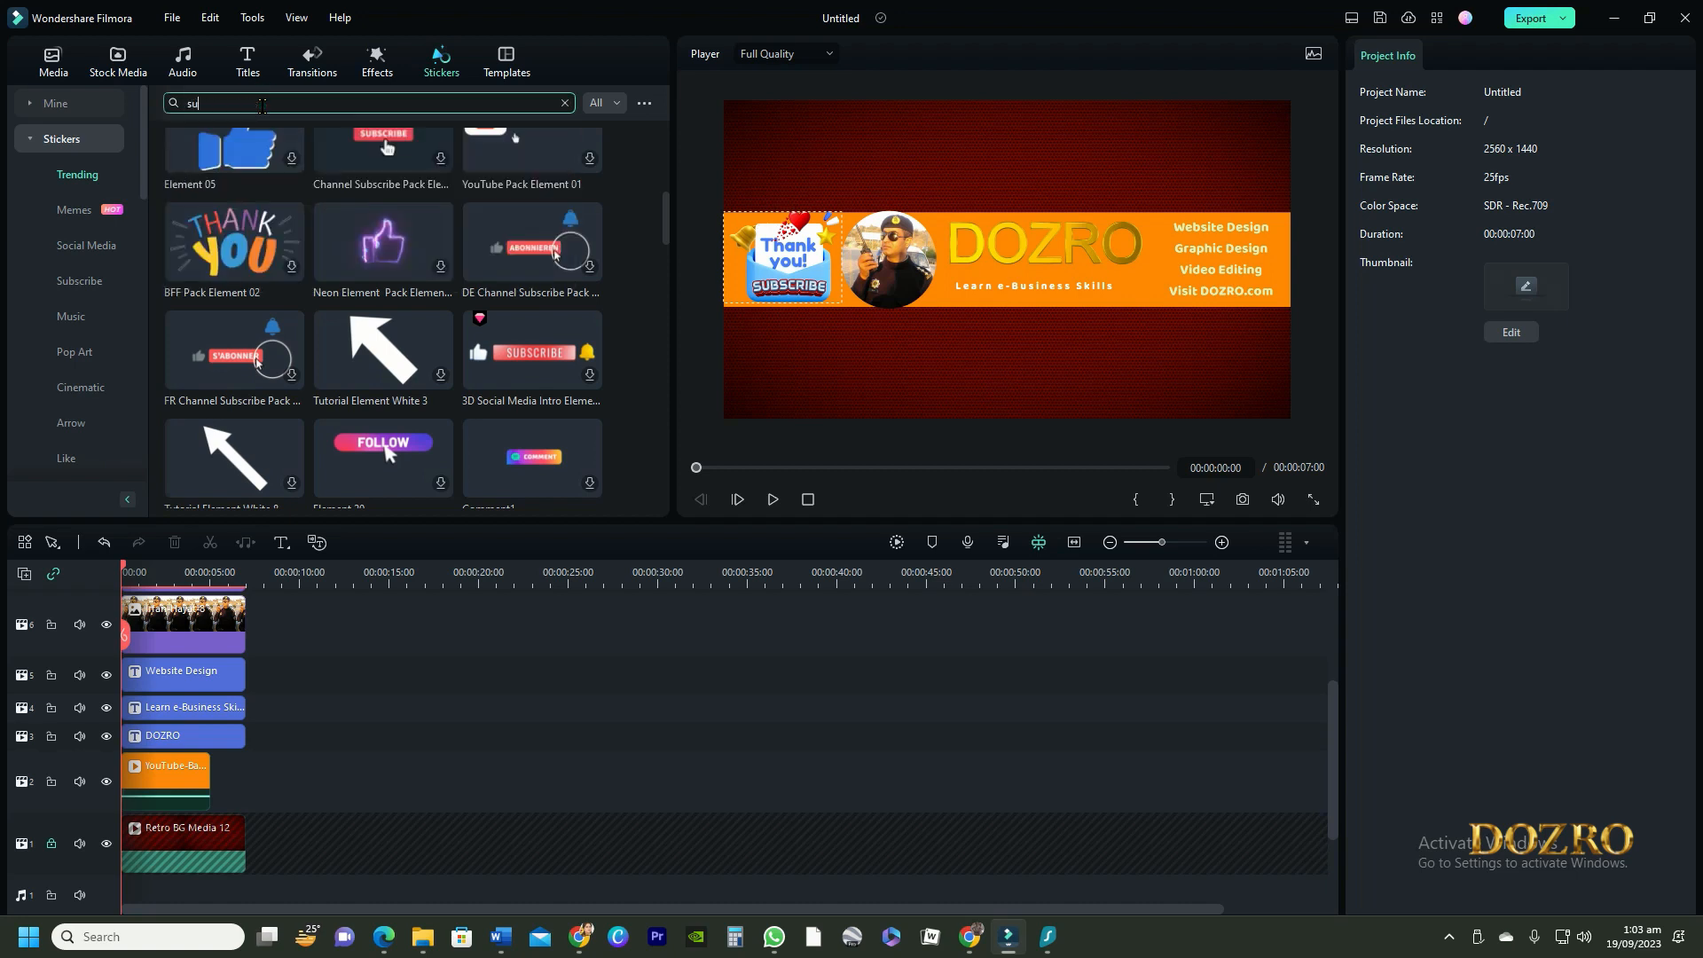
{"action": "type", "text": "bscribe"}
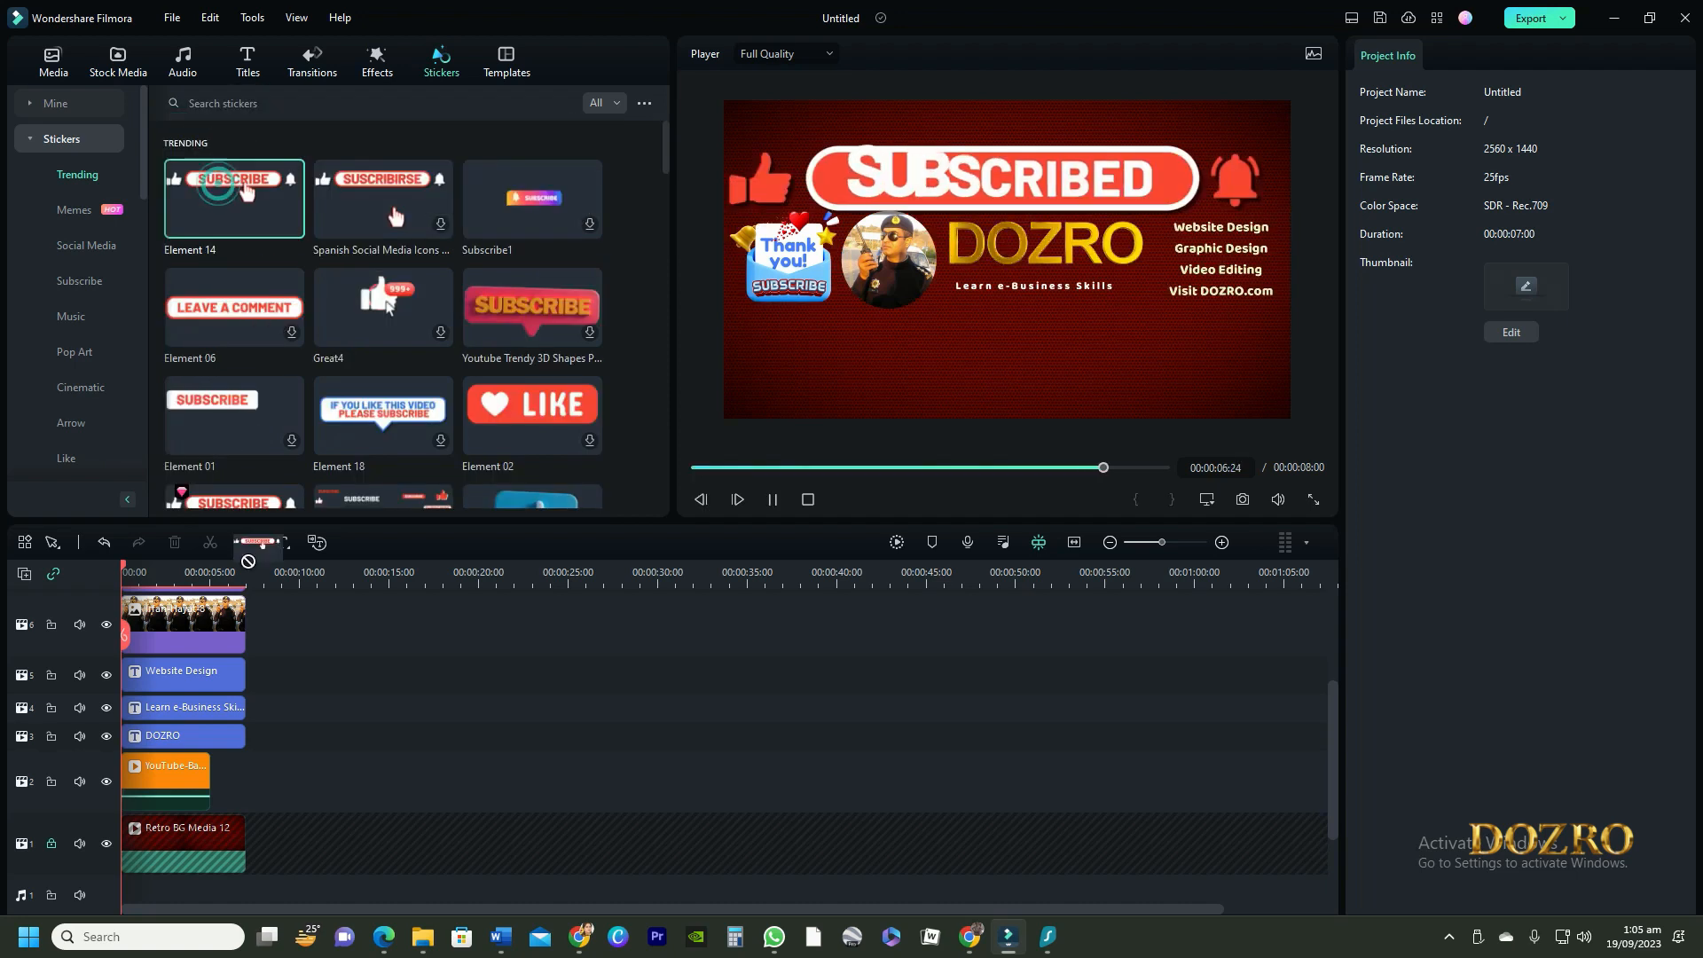
{"action": "left_click_drag", "start_coordinate": [235, 198], "coordinate": [195, 679]}
{"action": "left_click_drag", "start_coordinate": [723, 381], "coordinate": [935, 261]}
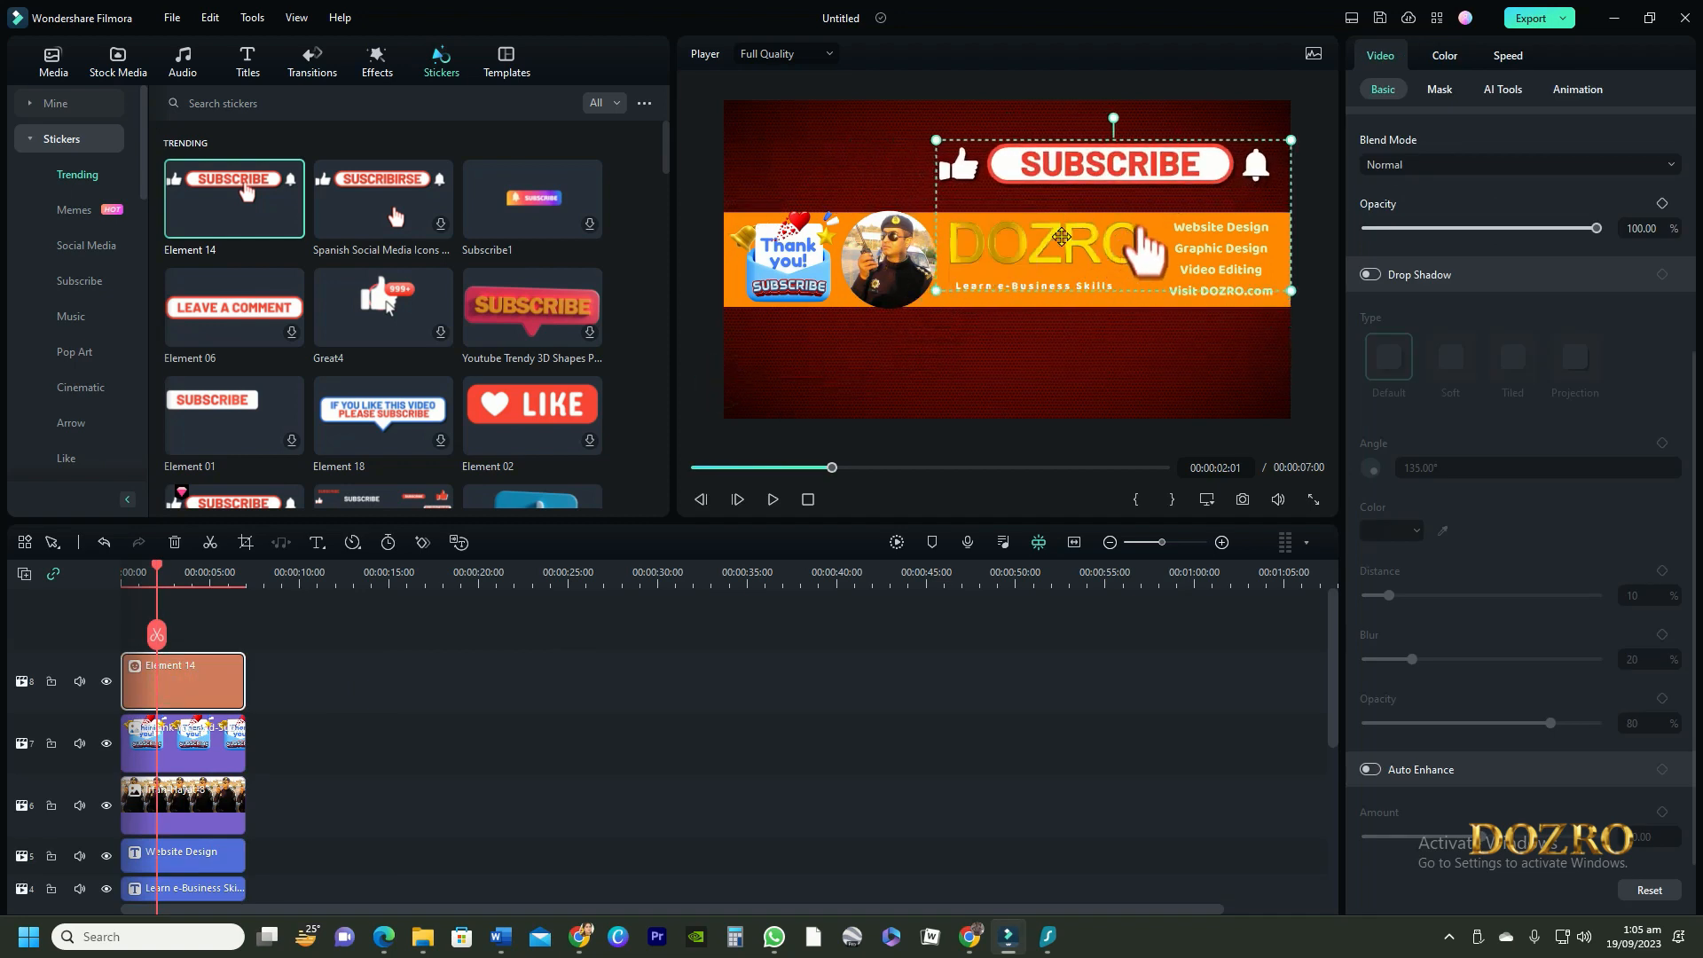
{"action": "left_click_drag", "start_coordinate": [1293, 293], "coordinate": [1206, 255]}
{"action": "left_click_drag", "start_coordinate": [1096, 175], "coordinate": [1057, 134]}
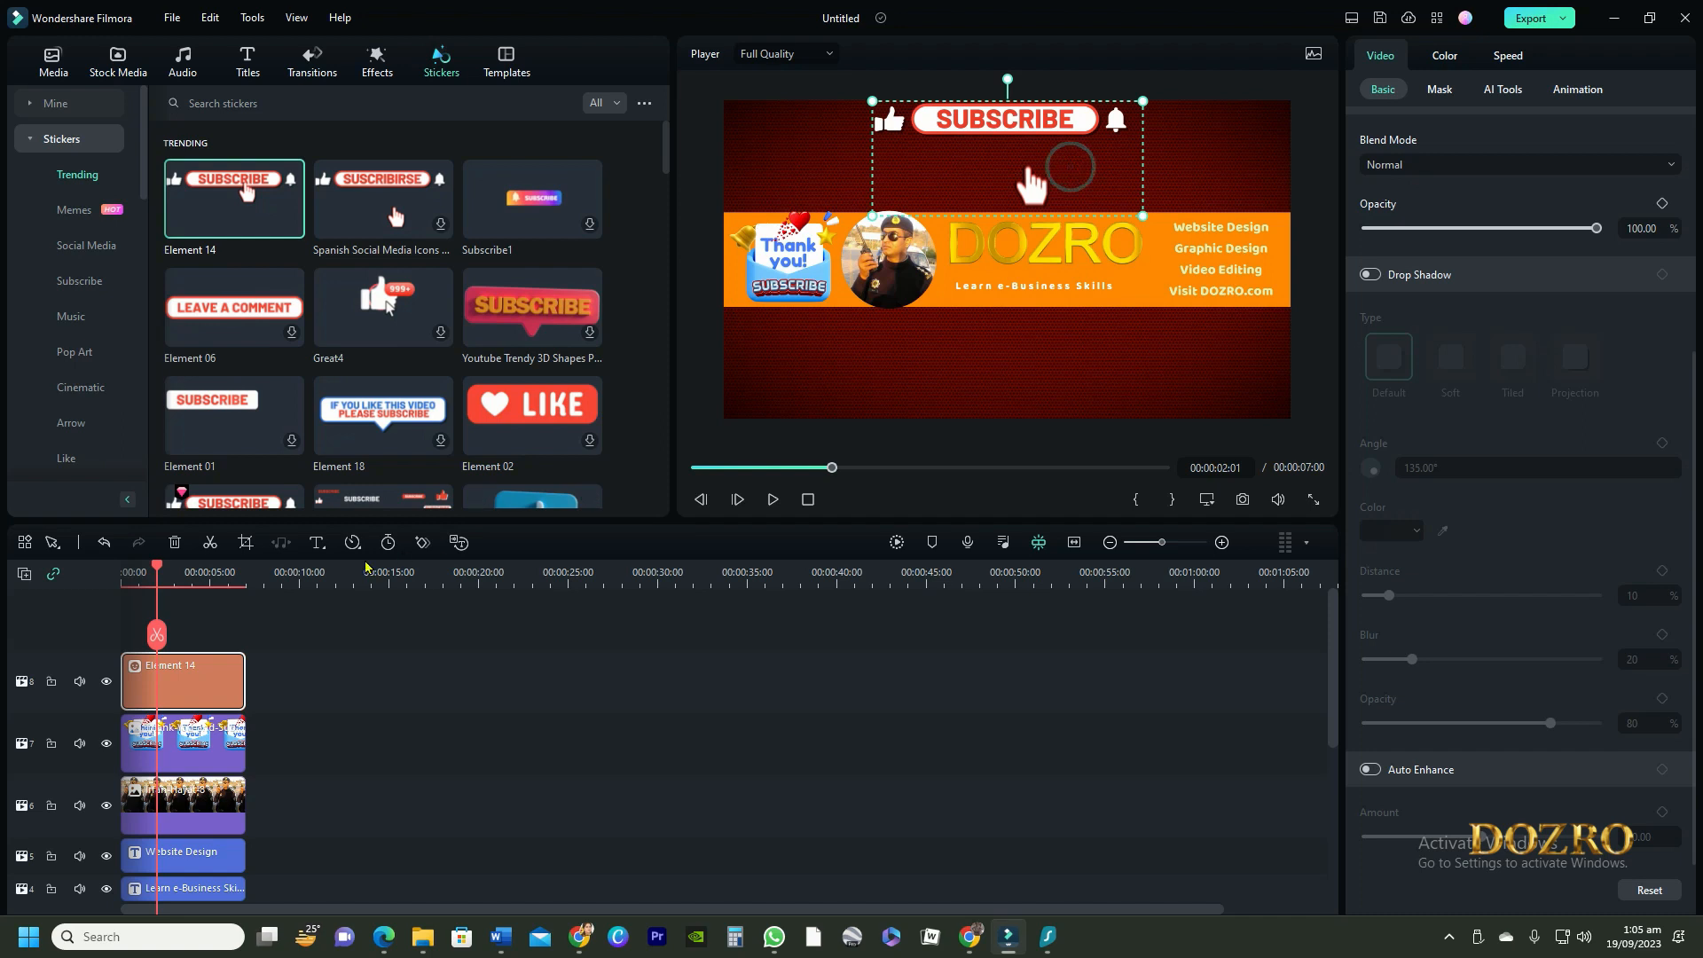
Crop the subscribe sticker with a custom ratio to 978 x 173, cutting off the pointing hand beneath it
{"action": "left_click", "coordinate": [247, 542]}
{"action": "left_click", "coordinate": [477, 668]}
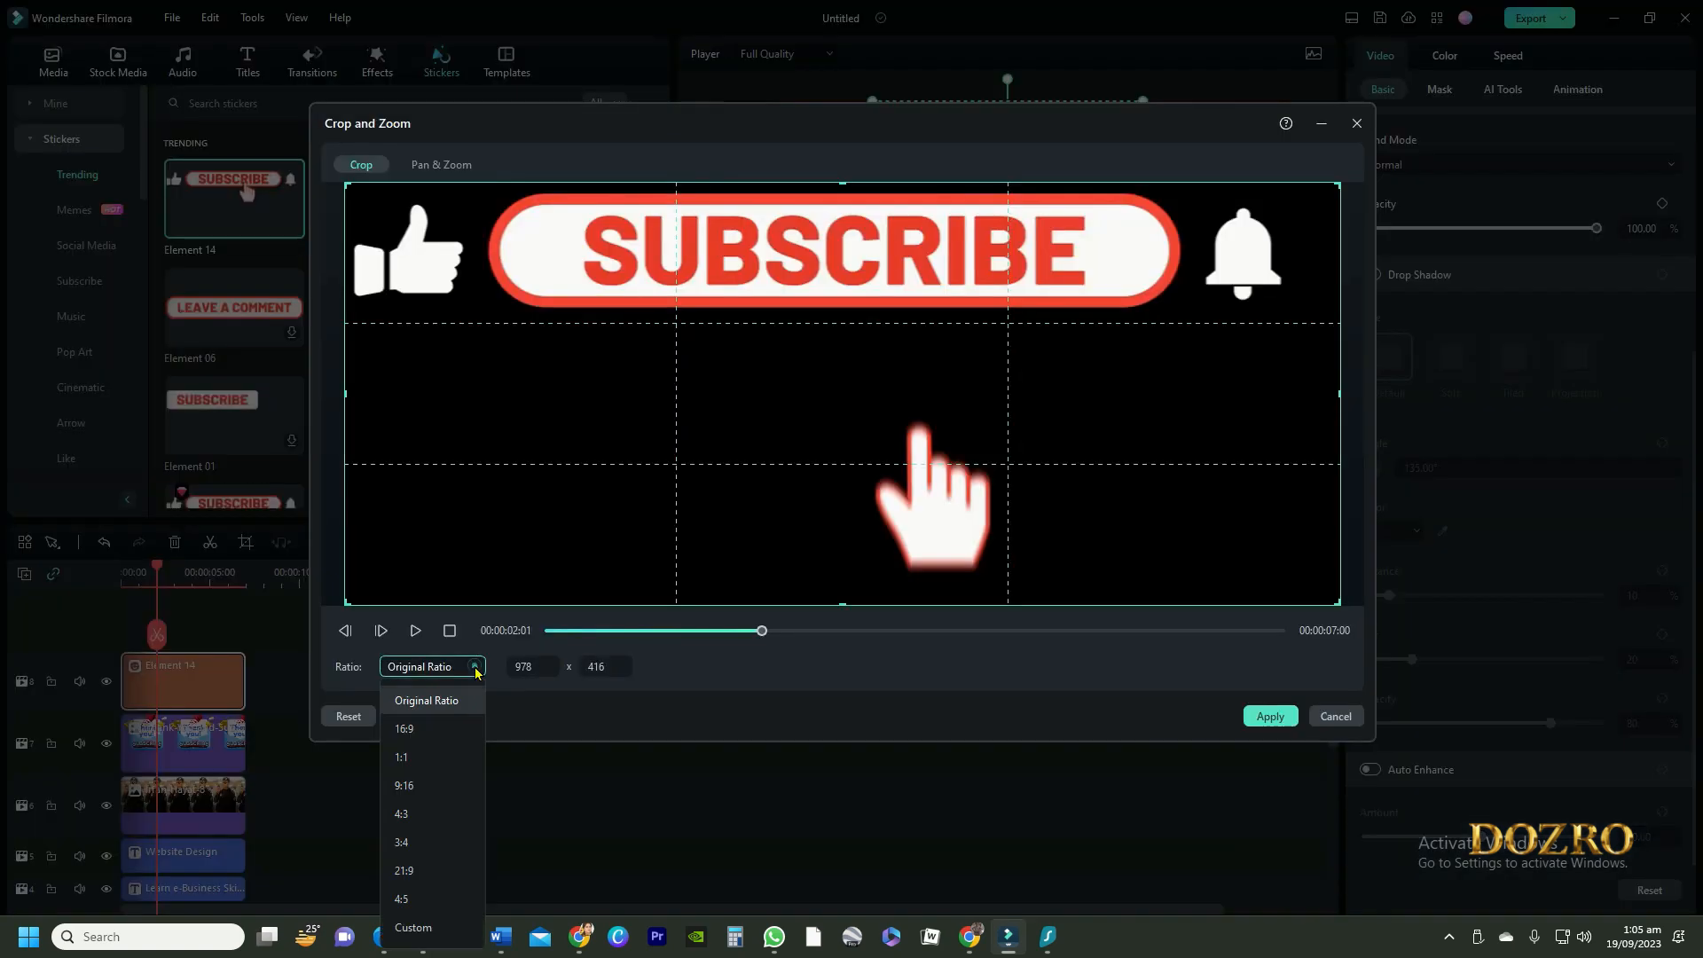
{"action": "left_click", "coordinate": [427, 929]}
{"action": "left_click_drag", "start_coordinate": [845, 612], "coordinate": [875, 358]}
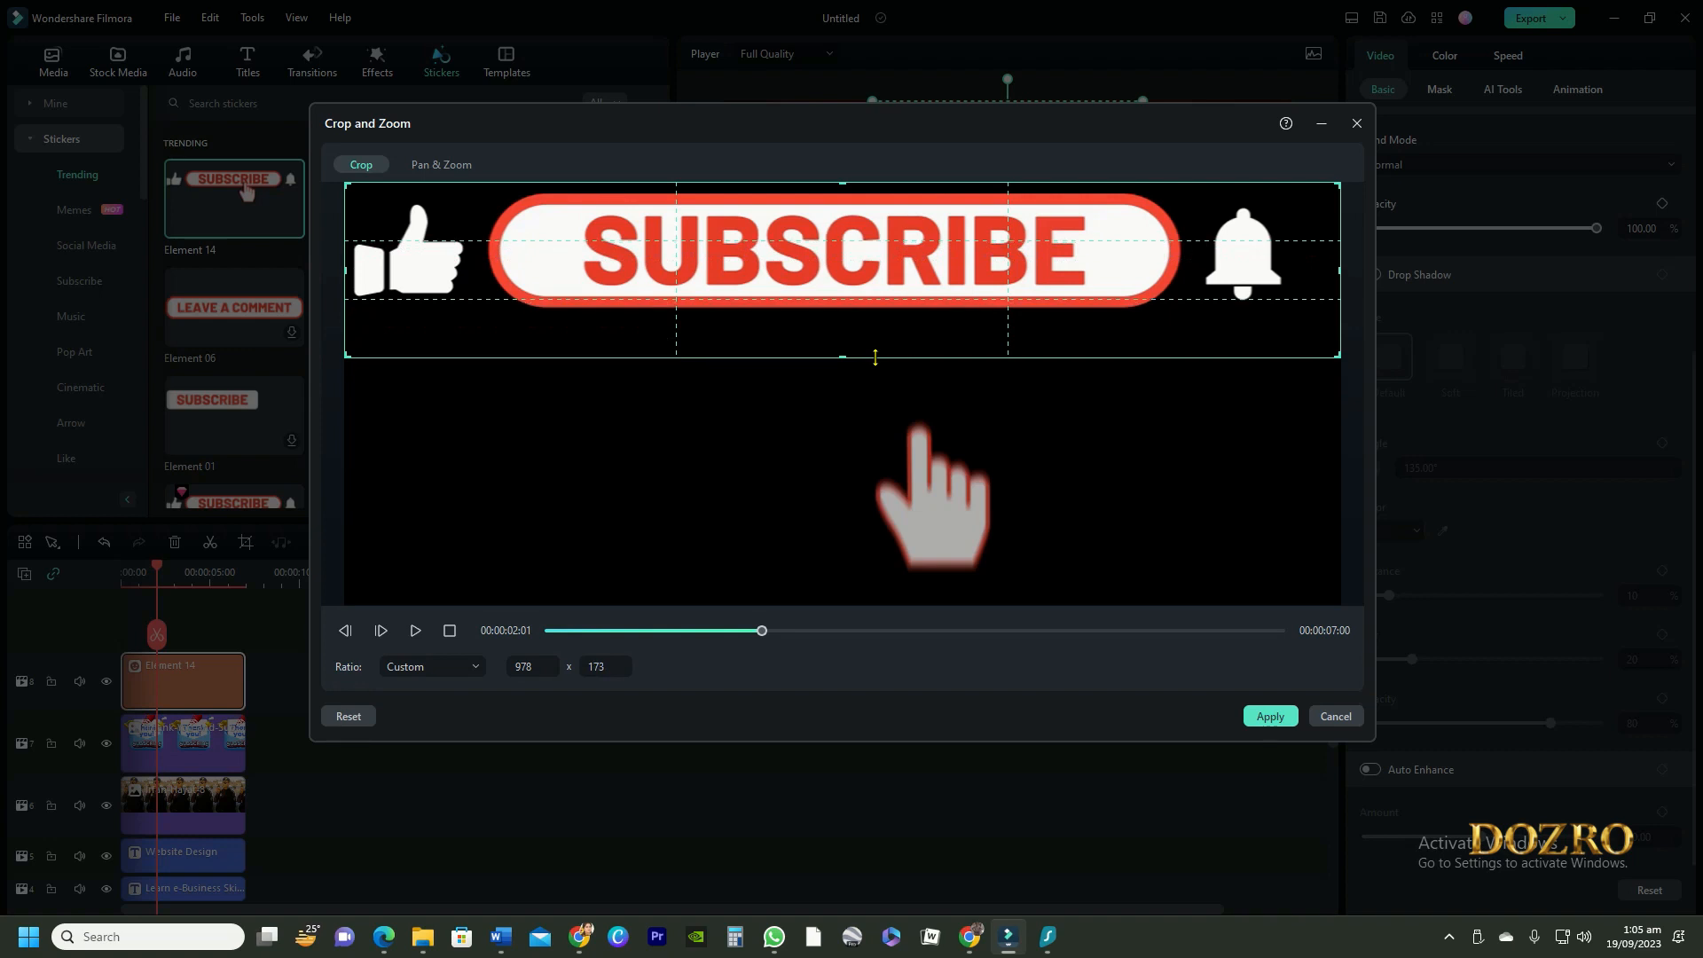
{"action": "left_click", "coordinate": [1268, 717]}
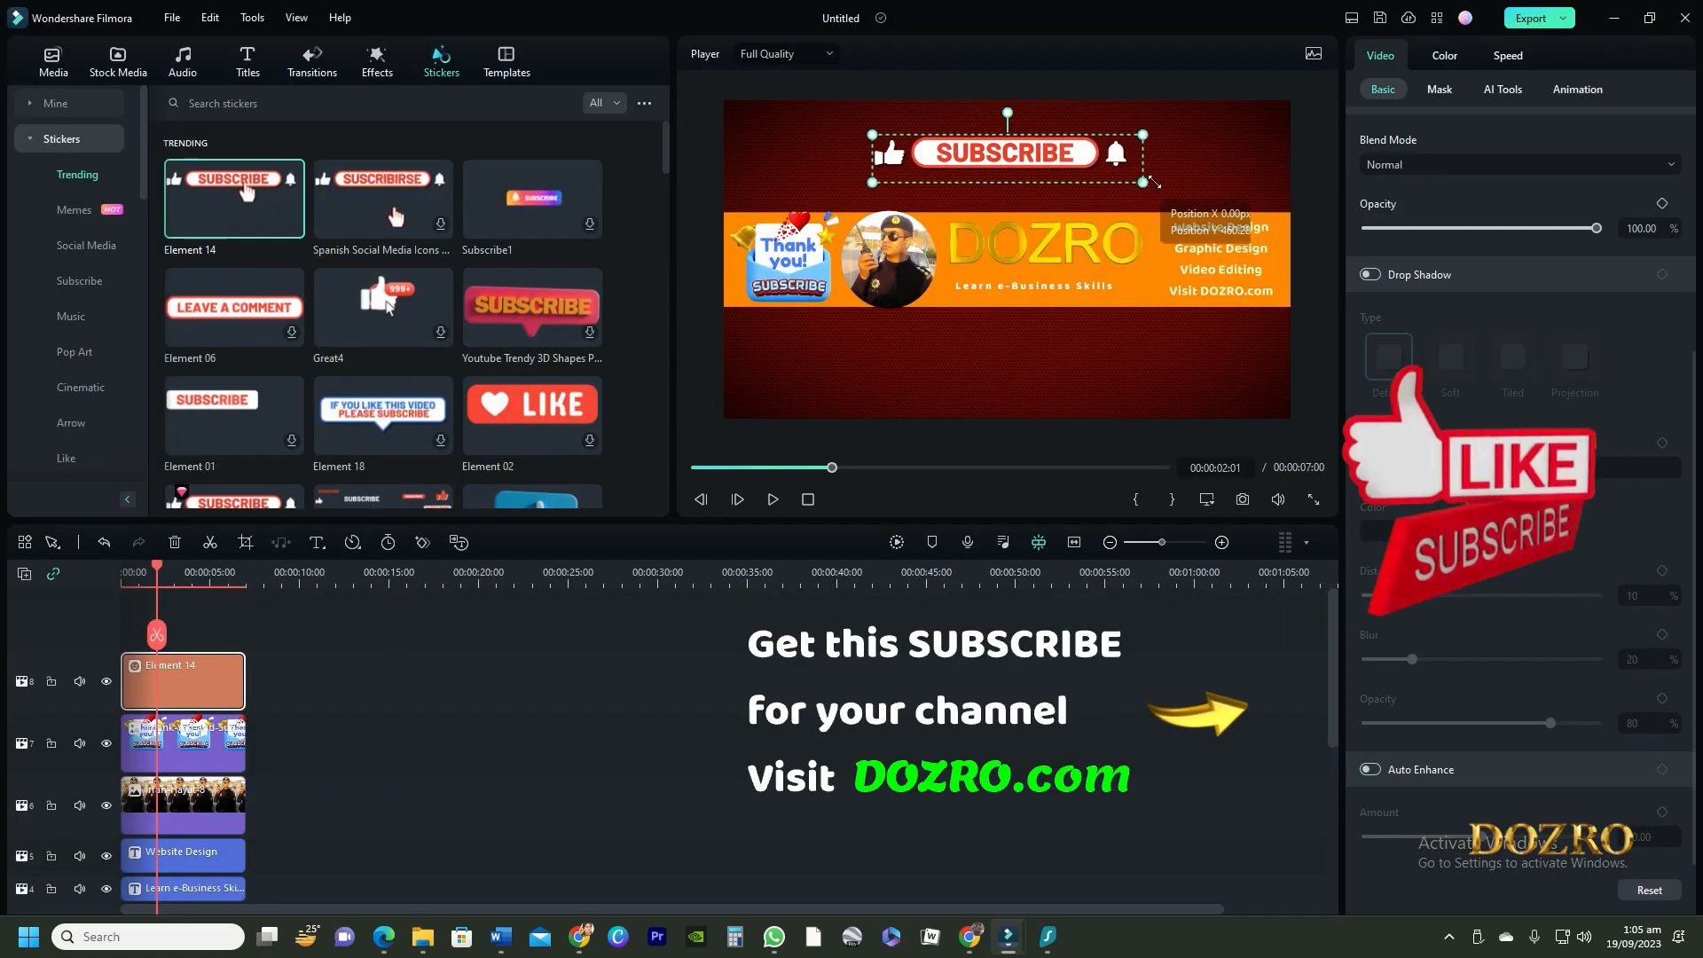
Enlarge the subscribe sticker centred above the strip, and place the Discount-upto-50-% image, shrunk and centred, below the strip
{"action": "left_click_drag", "start_coordinate": [1142, 182], "coordinate": [1288, 208]}
{"action": "left_click_drag", "start_coordinate": [1146, 178], "coordinate": [1078, 155]}
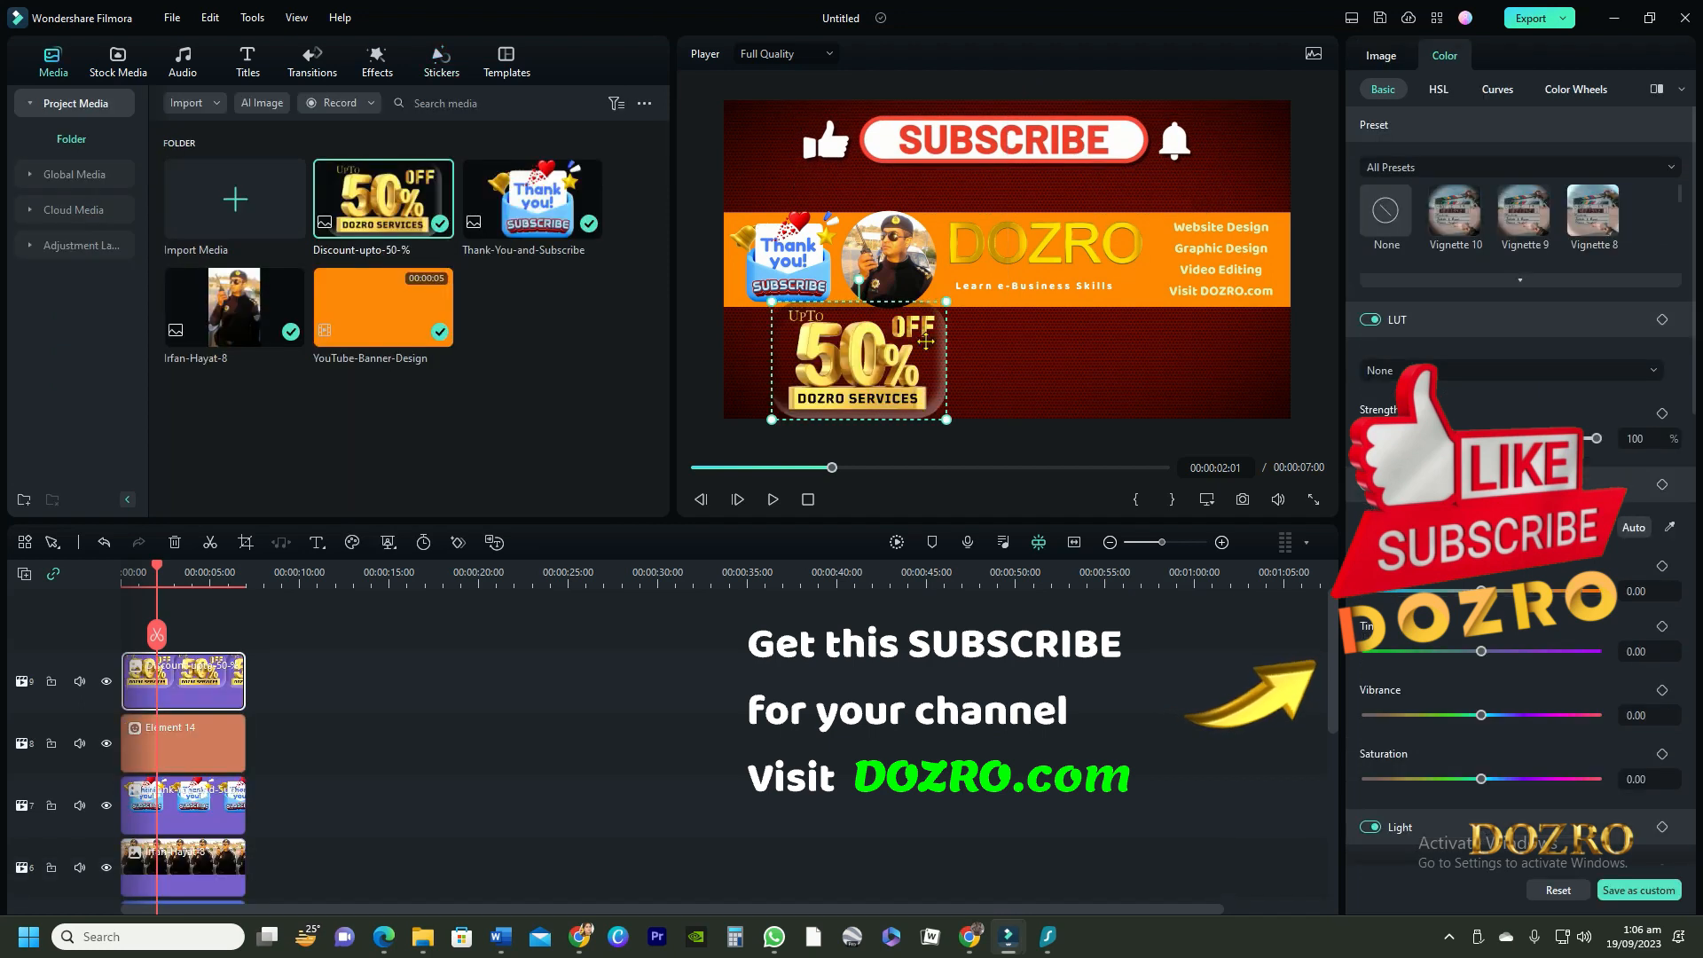
{"action": "left_click_drag", "start_coordinate": [898, 356], "coordinate": [1045, 366]}
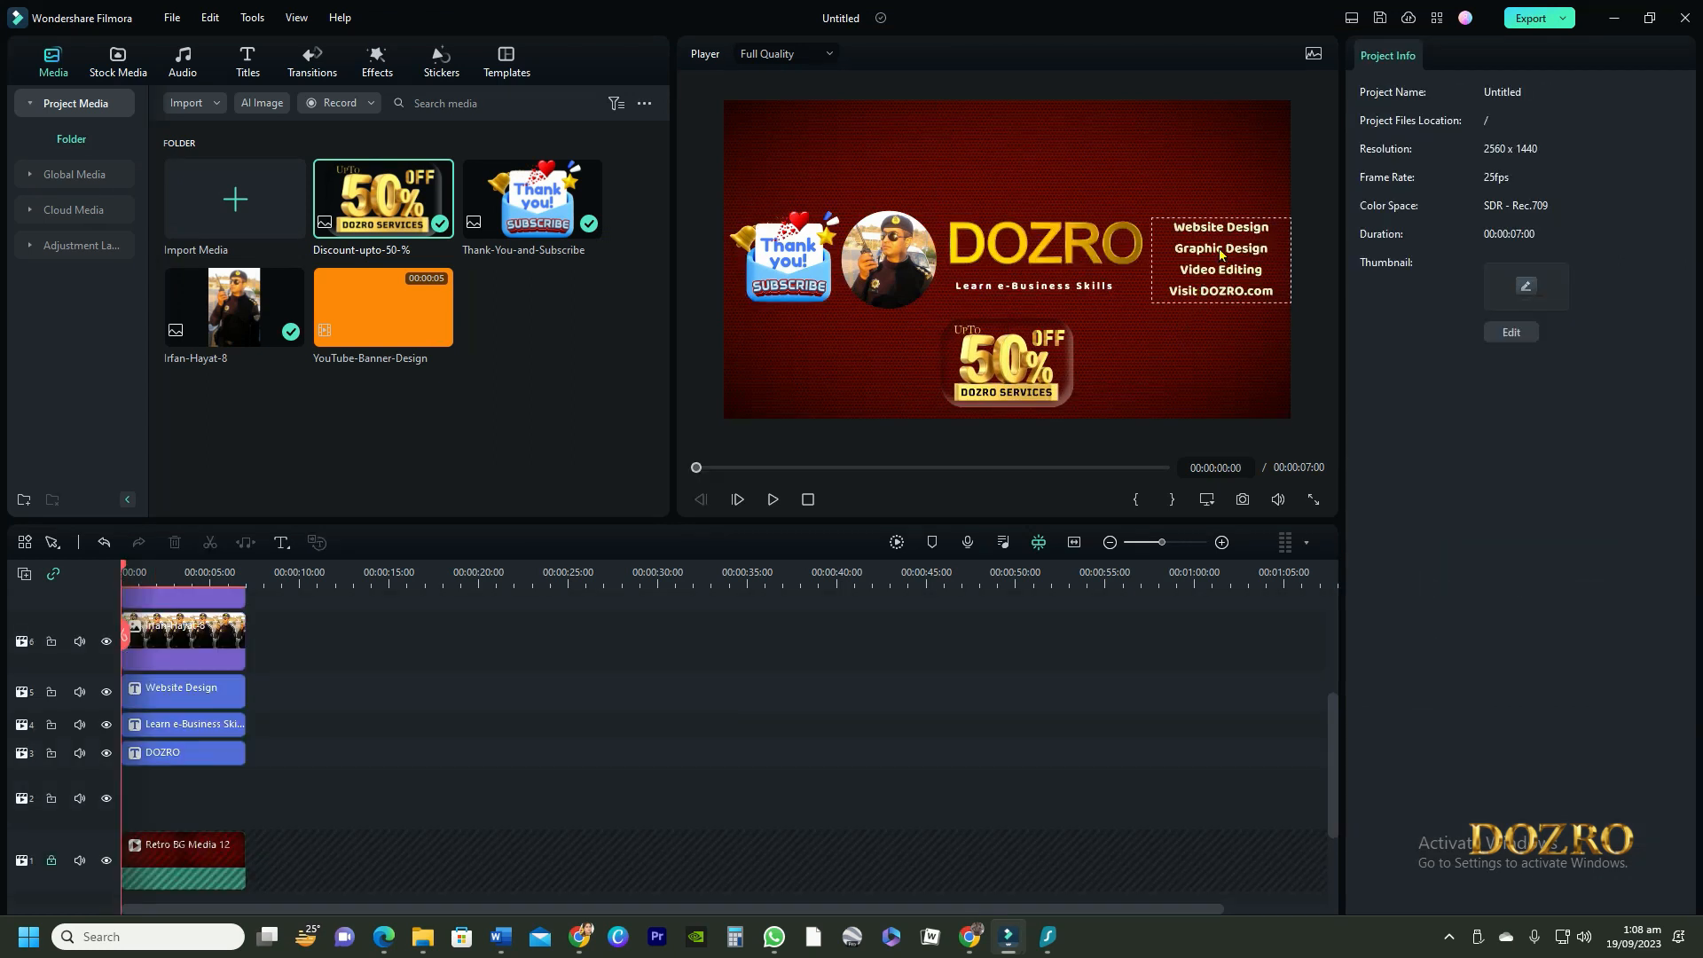
Give the services list text a black colour-fill background at 100% opacity with a radius of 24
{"action": "left_click", "coordinate": [1221, 253]}
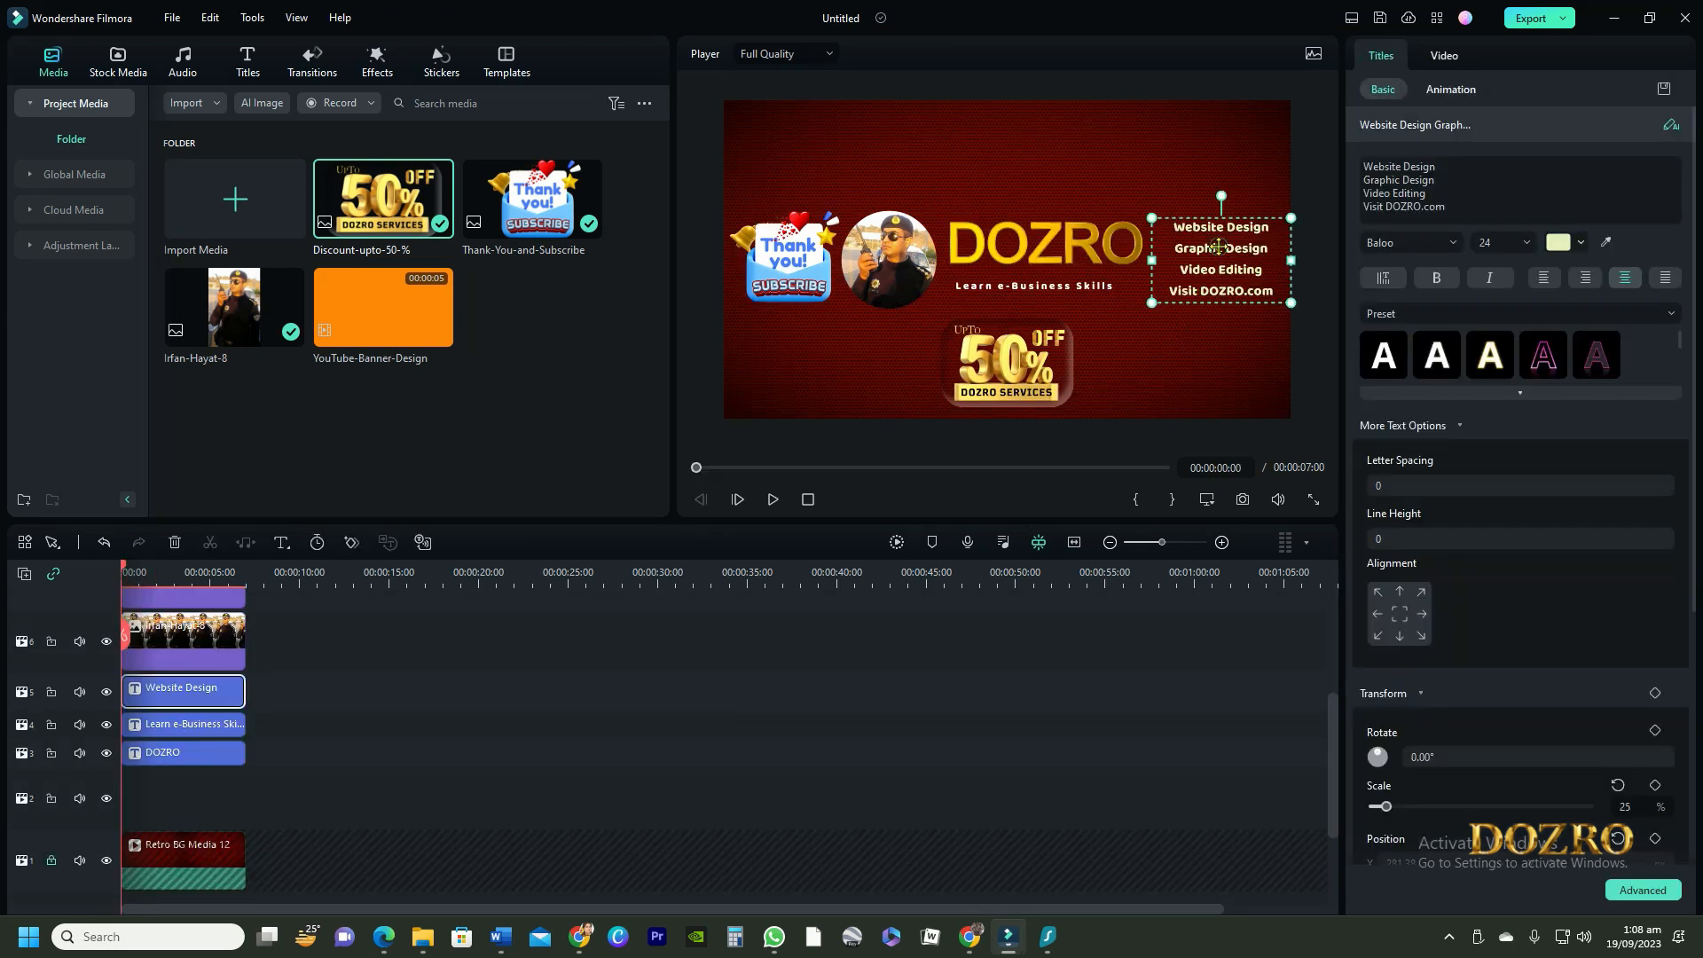
{"action": "left_click", "coordinate": [1649, 888]}
{"action": "scroll", "coordinate": [1220, 536], "scroll_direction": "down", "scroll_amount": 10}
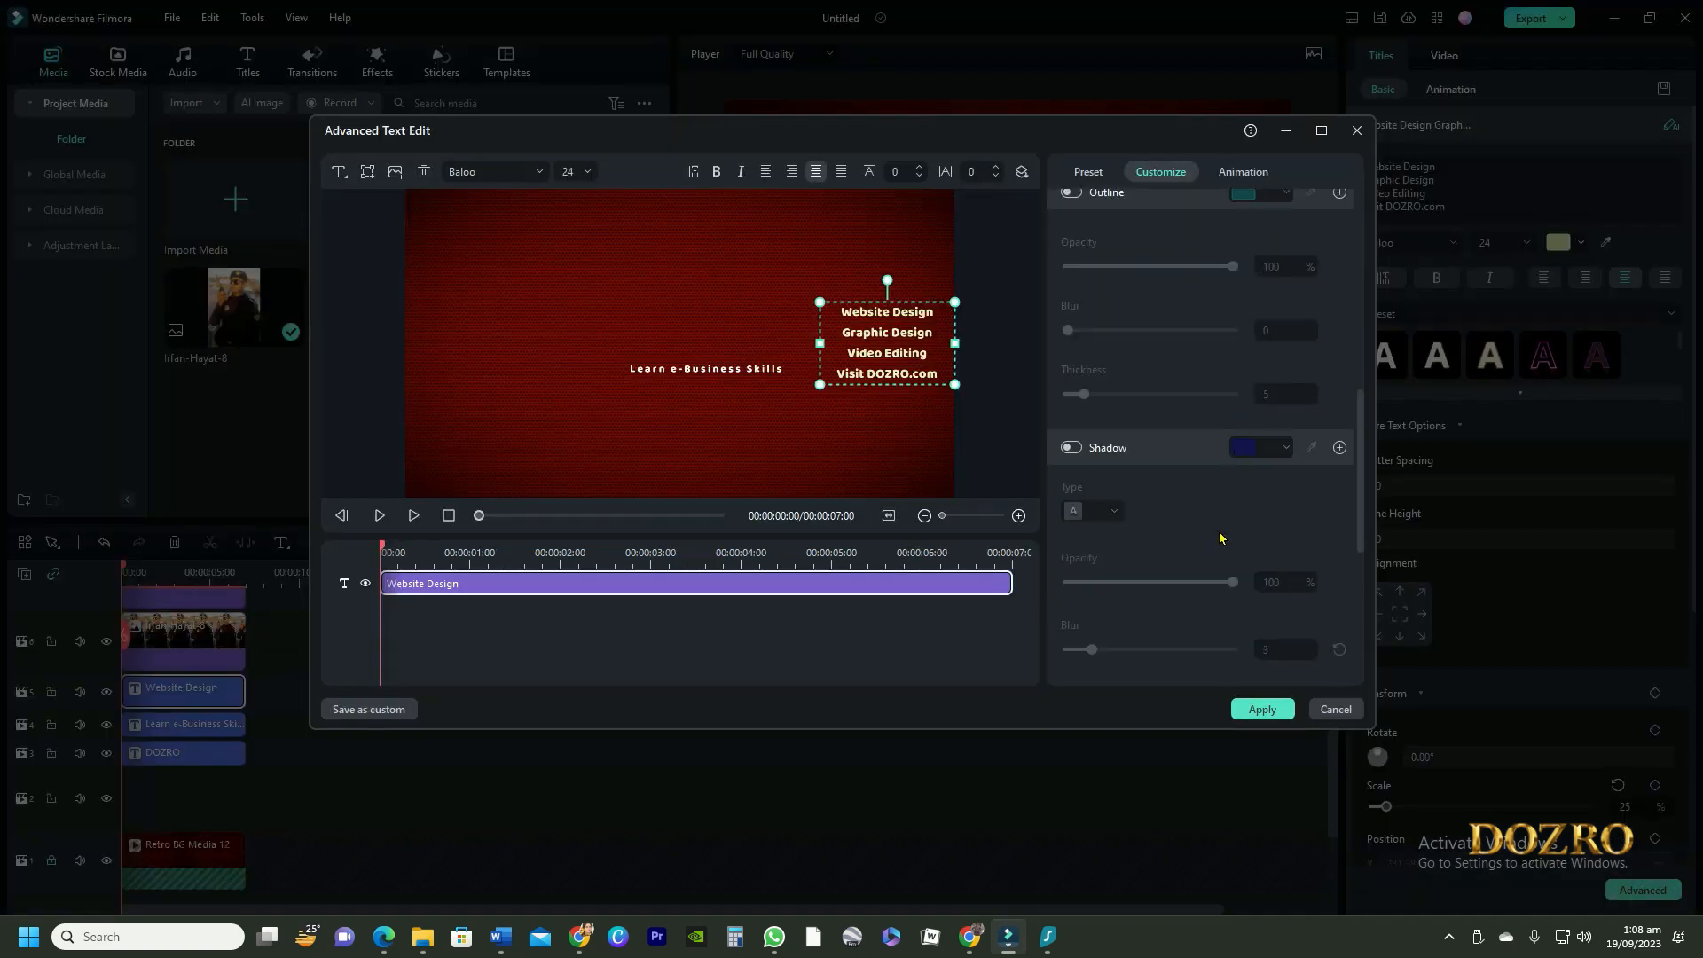
{"action": "scroll", "coordinate": [1092, 518], "scroll_direction": "down", "scroll_amount": 2}
{"action": "left_click", "coordinate": [1073, 389]}
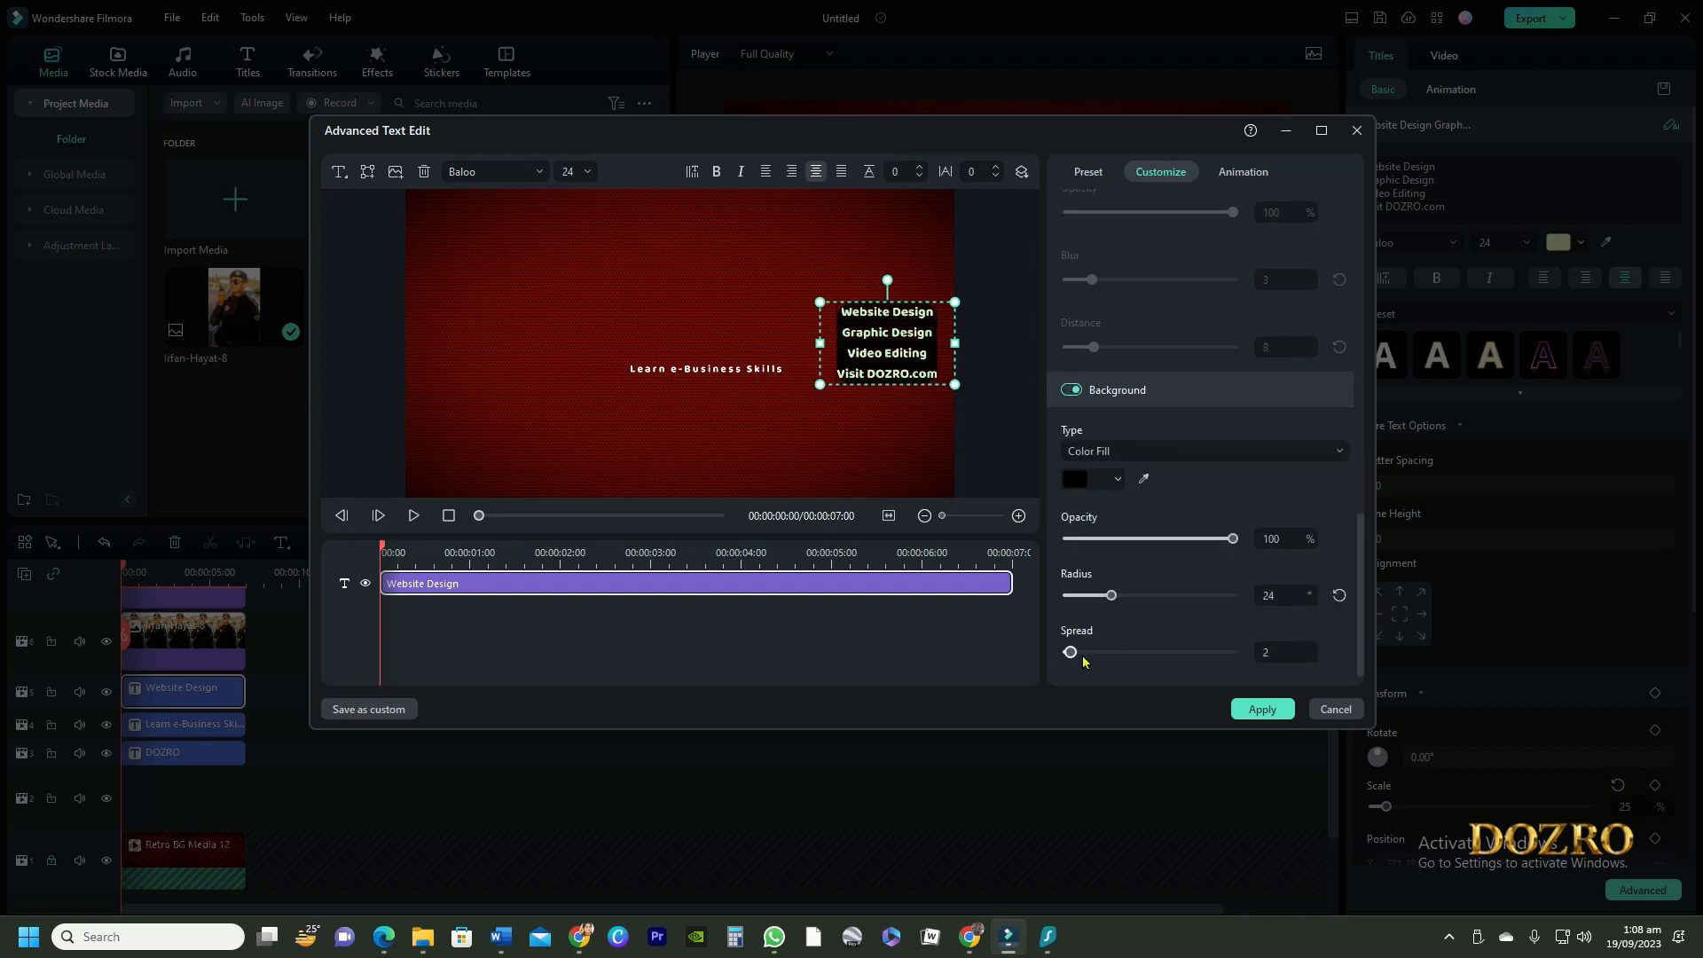
{"action": "left_click", "coordinate": [1262, 709]}
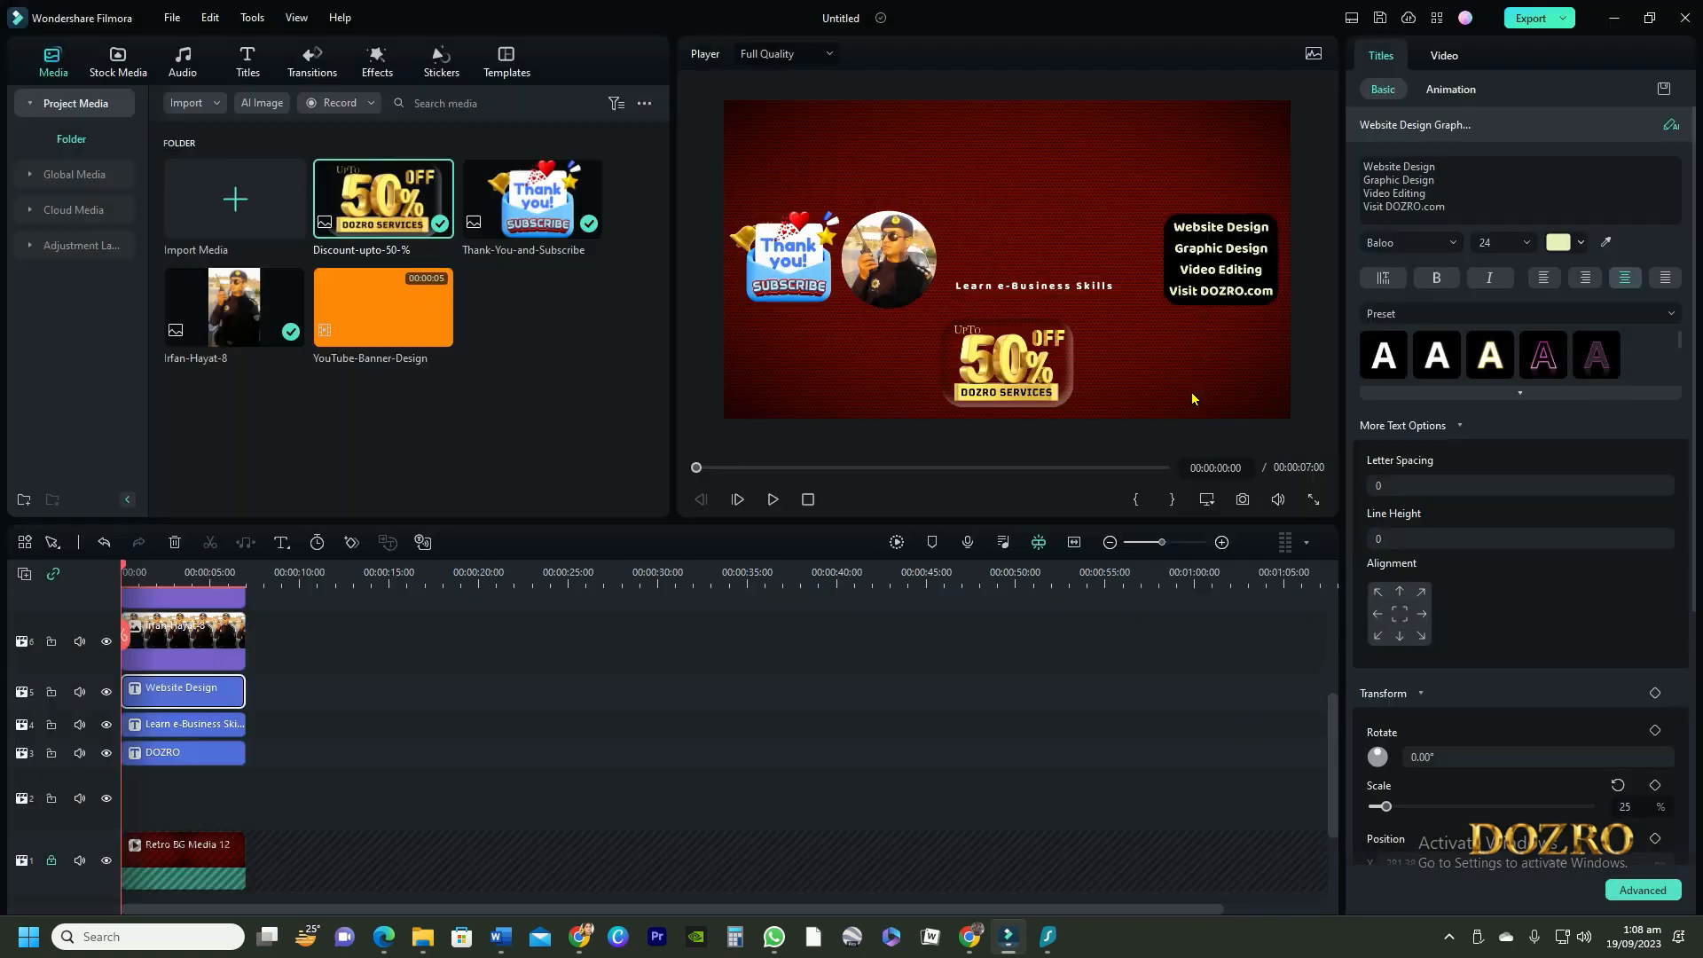
{"action": "left_click", "coordinate": [1190, 390]}
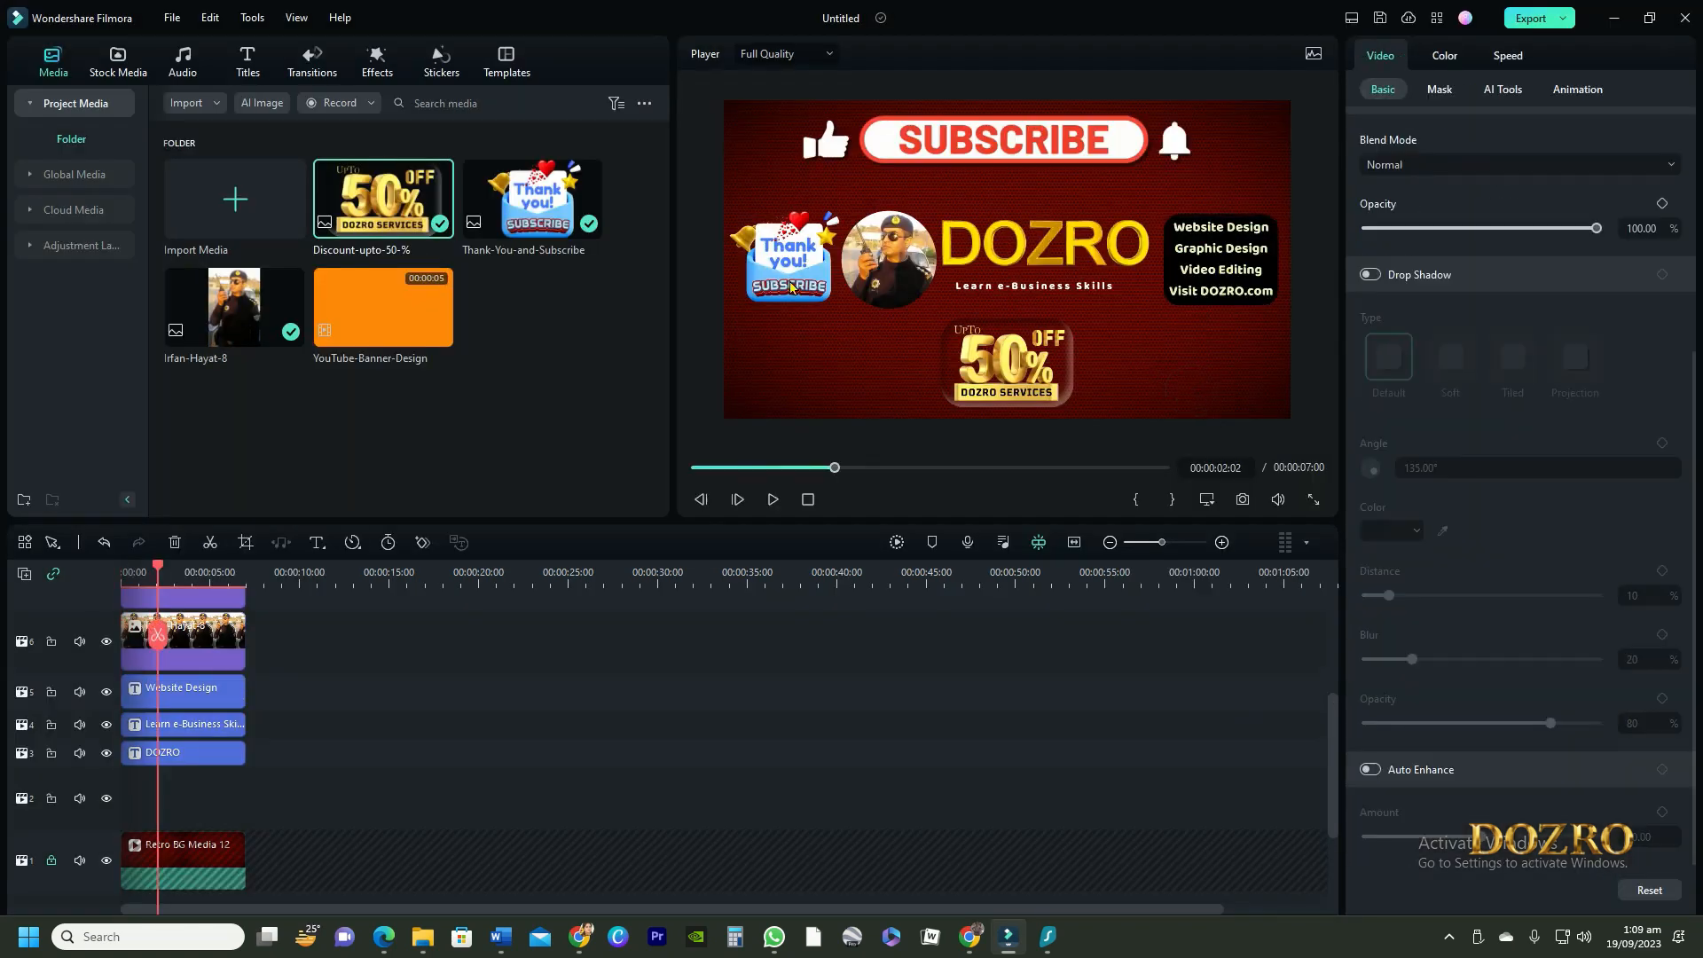
Nudge the thank-you image slightly outward and the round portrait slightly toward the DOZRO title to even out their spacing
{"action": "left_click", "coordinate": [798, 270]}
{"action": "left_click_drag", "start_coordinate": [798, 269], "coordinate": [791, 267]}
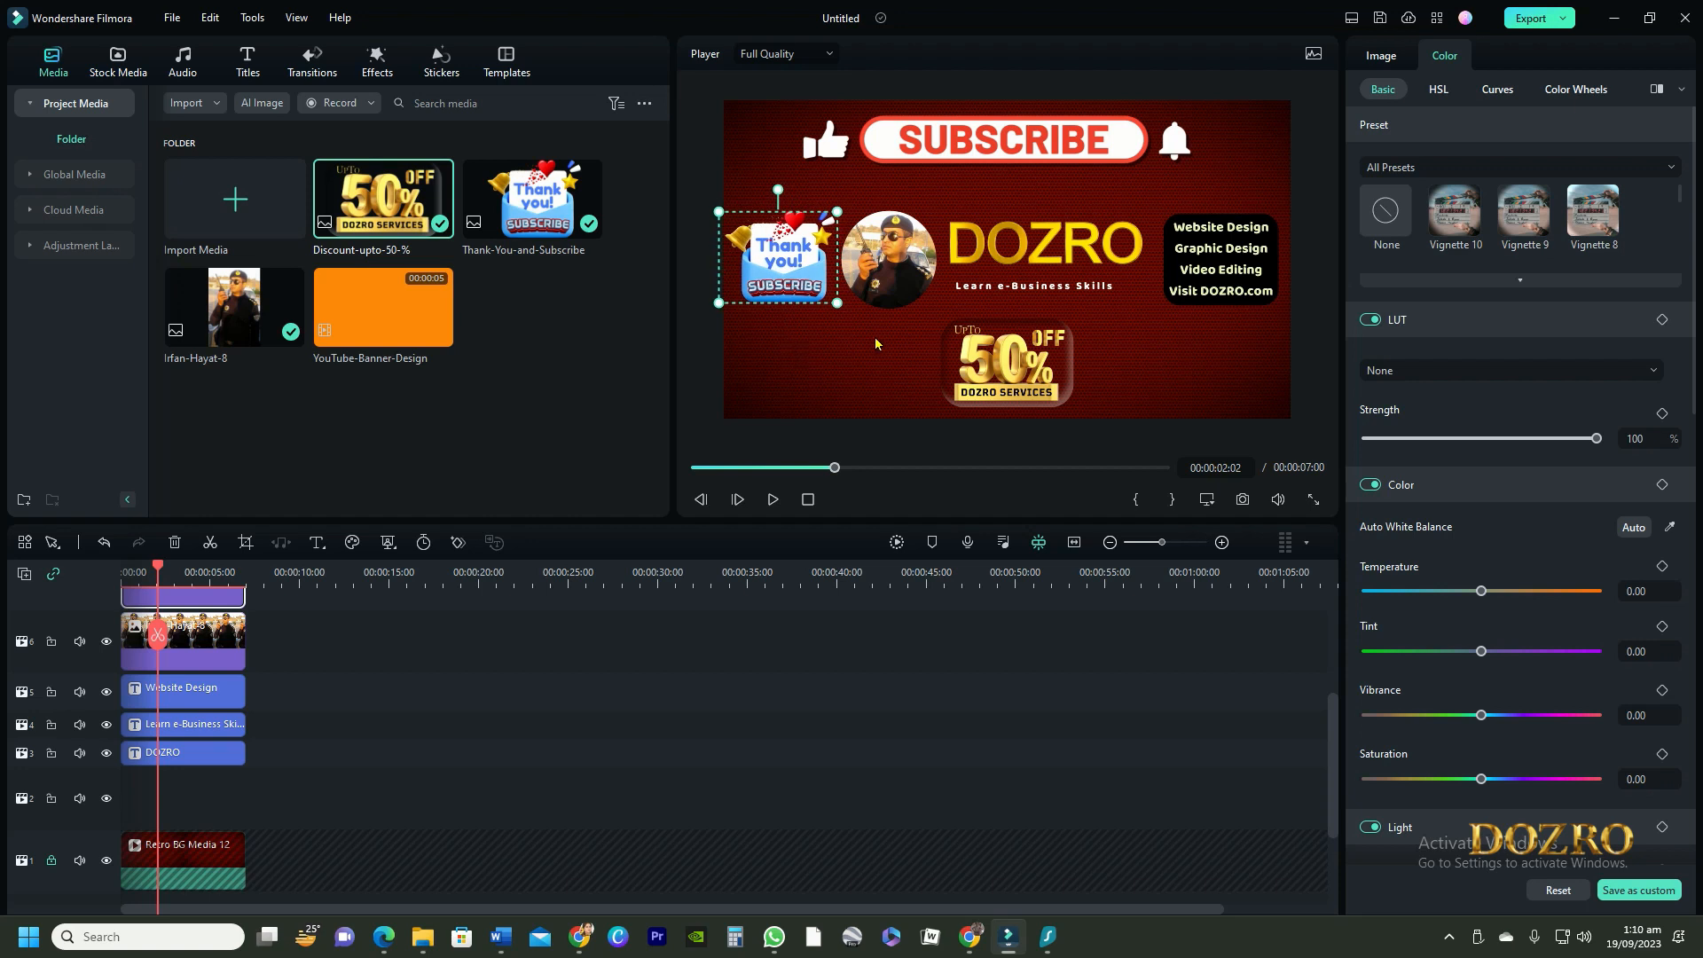
{"action": "left_click", "coordinate": [1176, 328]}
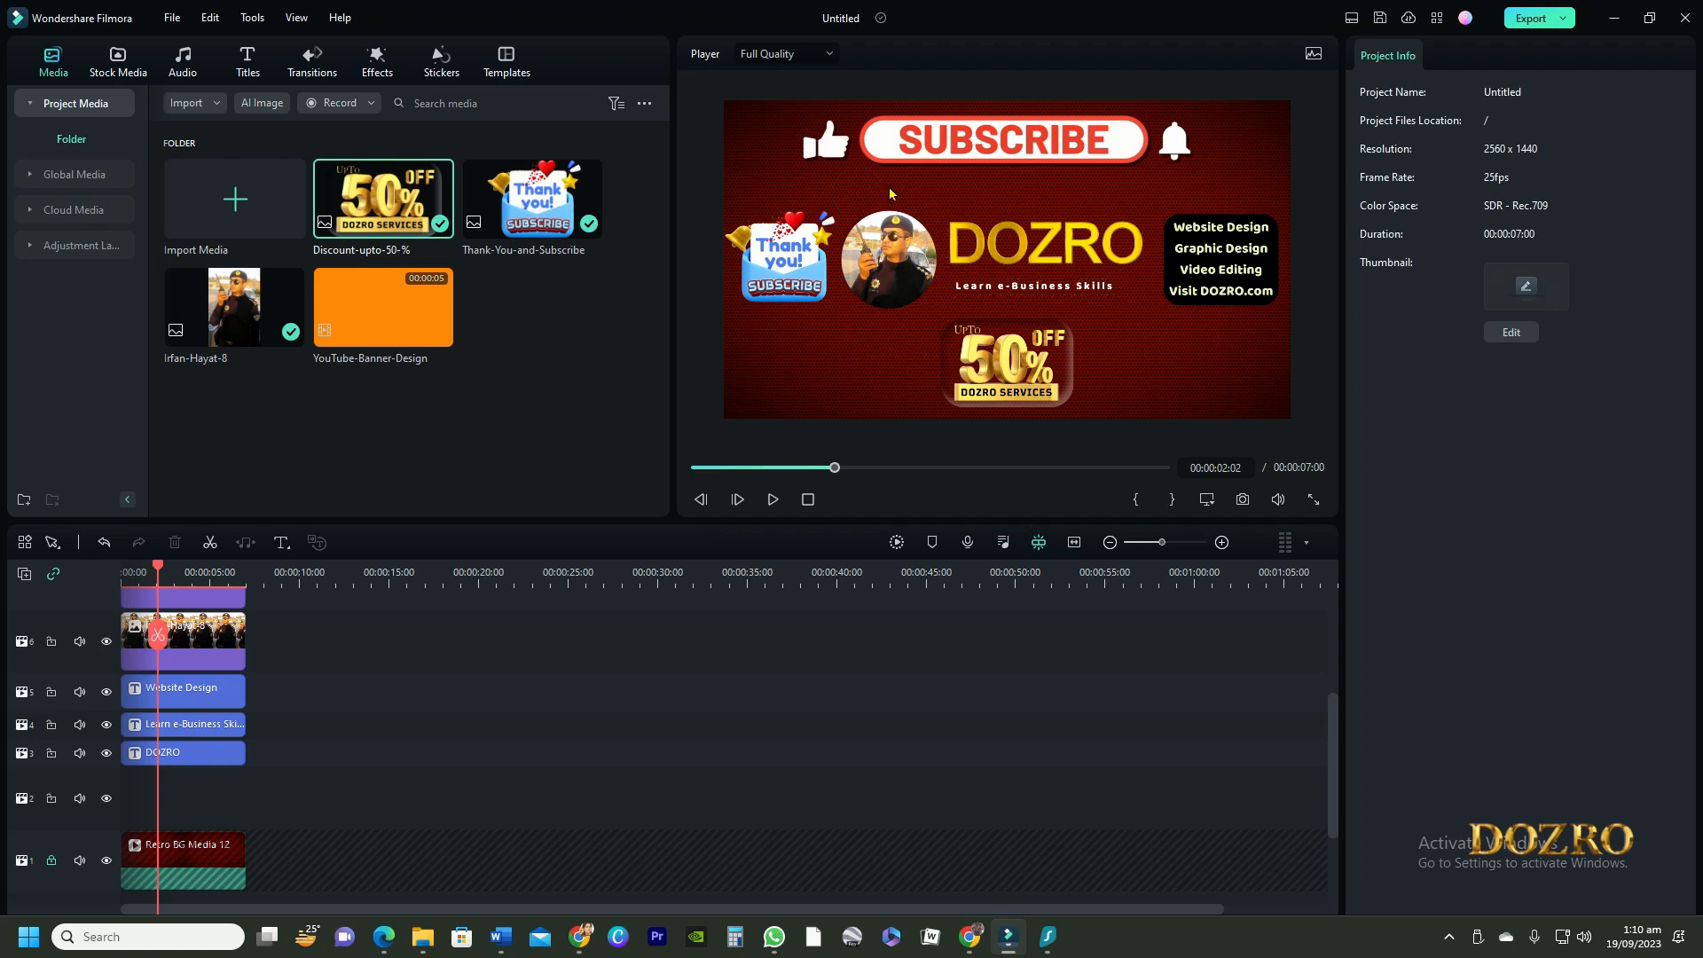
{"action": "left_click_drag", "start_coordinate": [890, 338], "coordinate": [894, 338]}
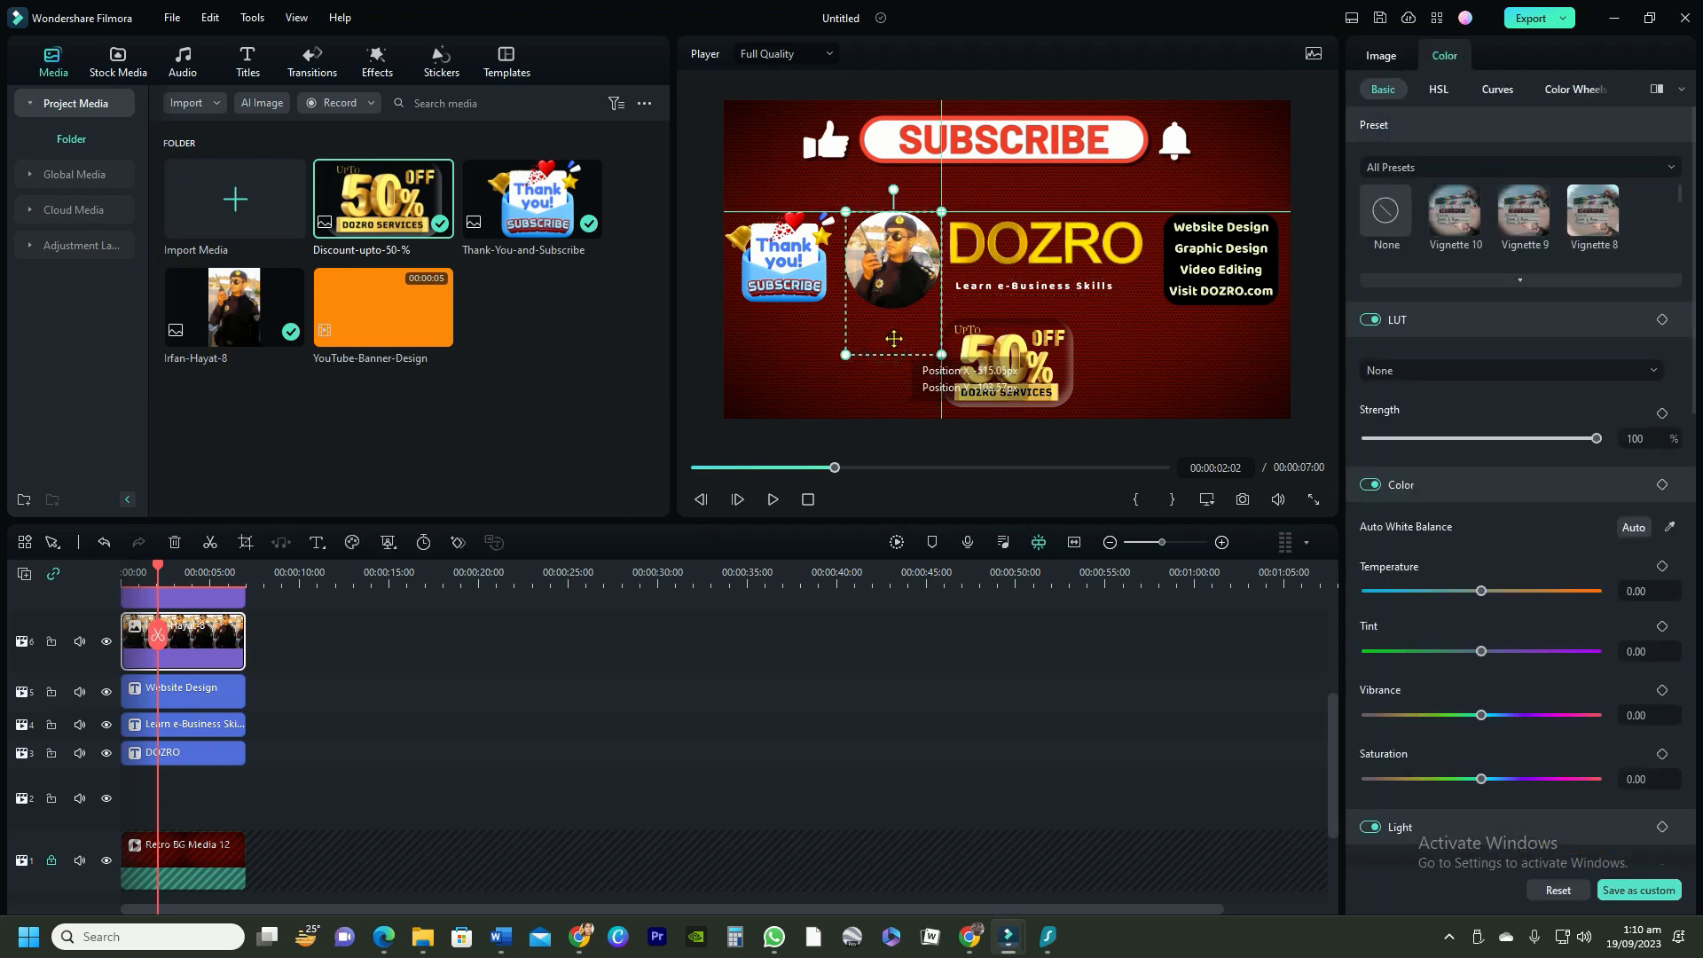
{"action": "left_click", "coordinate": [1232, 435]}
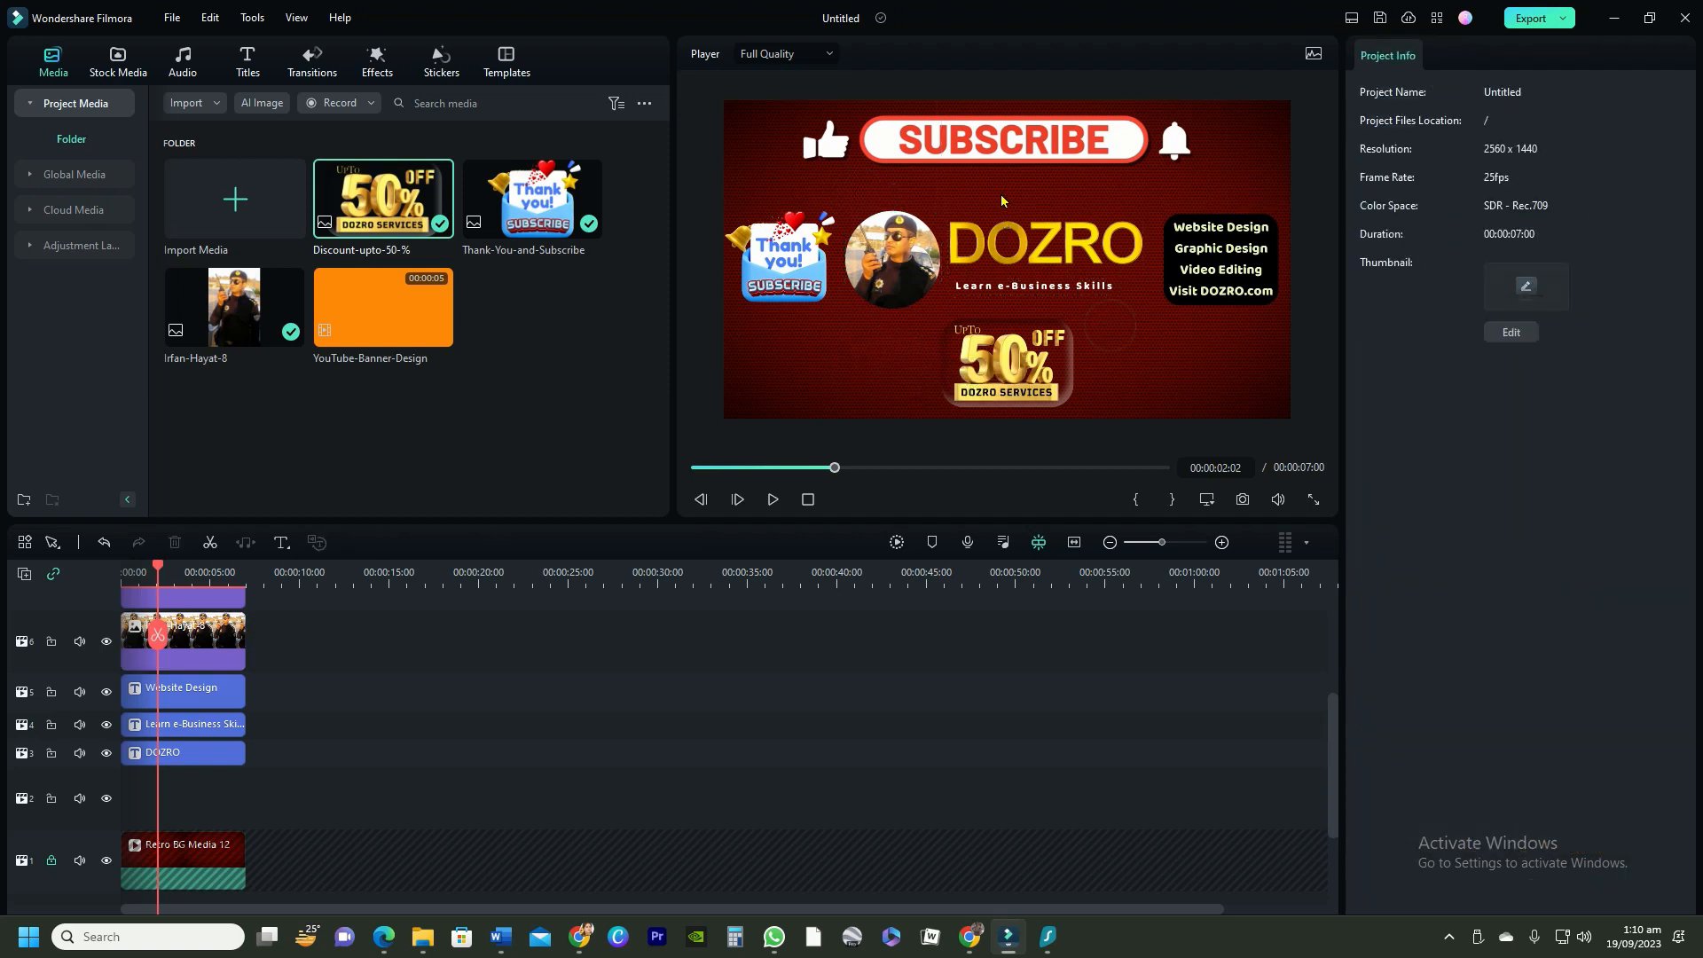
Start a snapshot of the banner frame and set its format to JPG
{"action": "left_click", "coordinate": [1243, 501]}
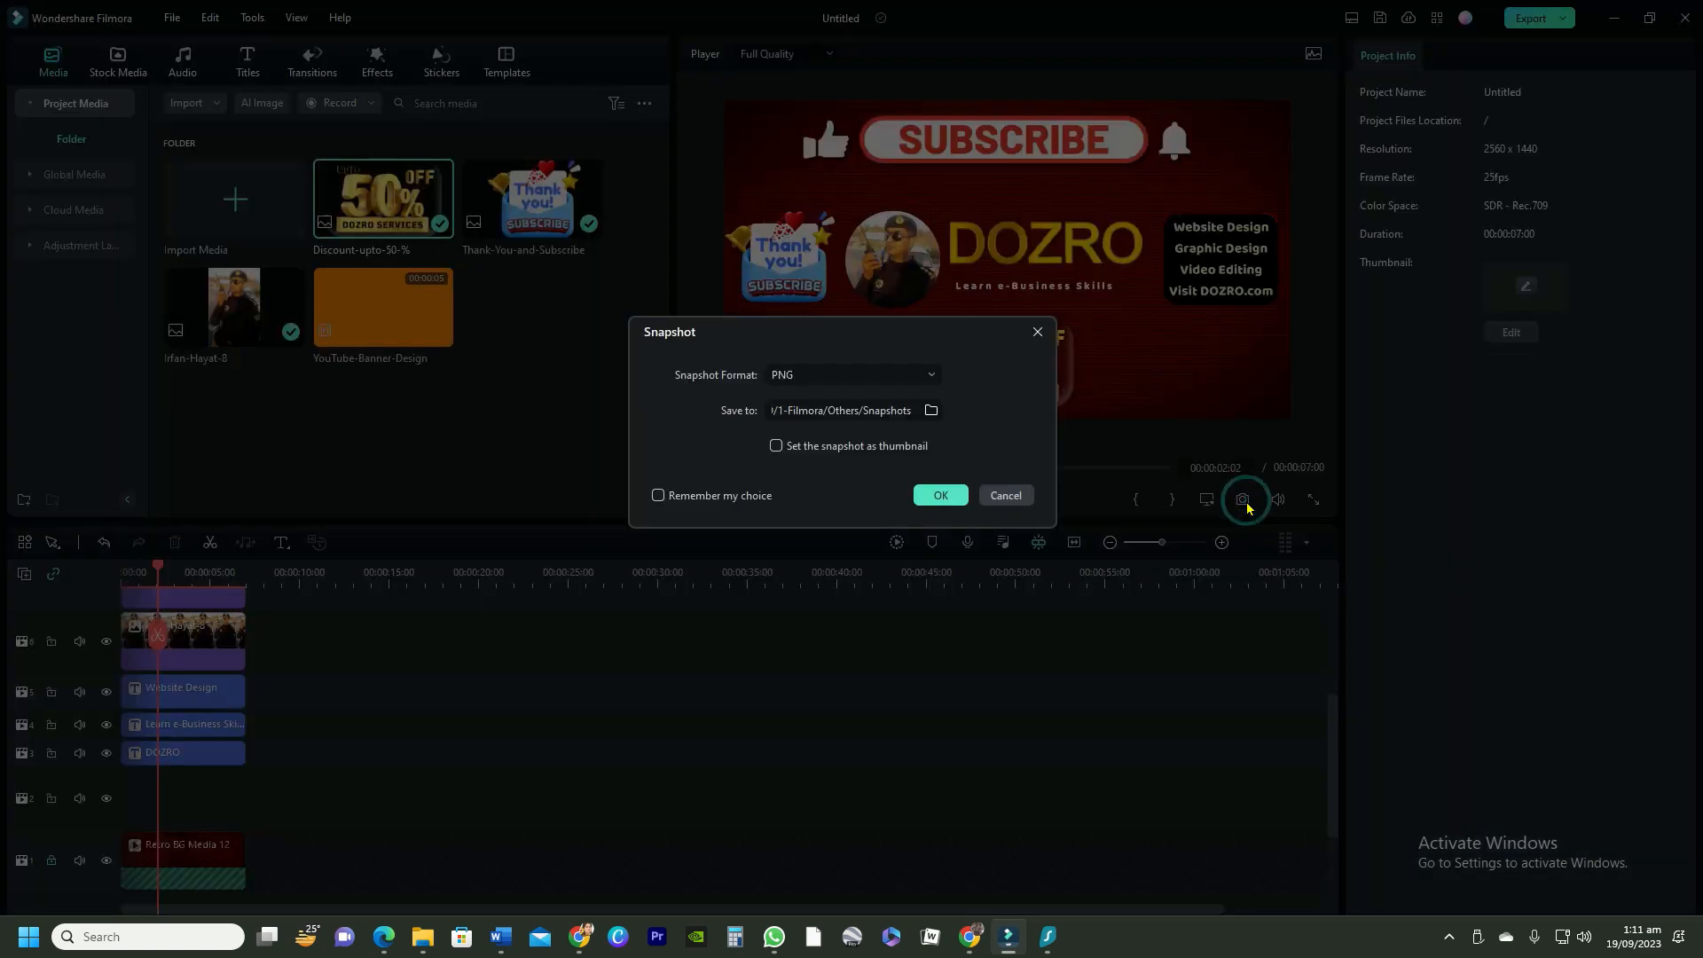
{"action": "left_click", "coordinate": [933, 375]}
{"action": "left_click", "coordinate": [788, 436]}
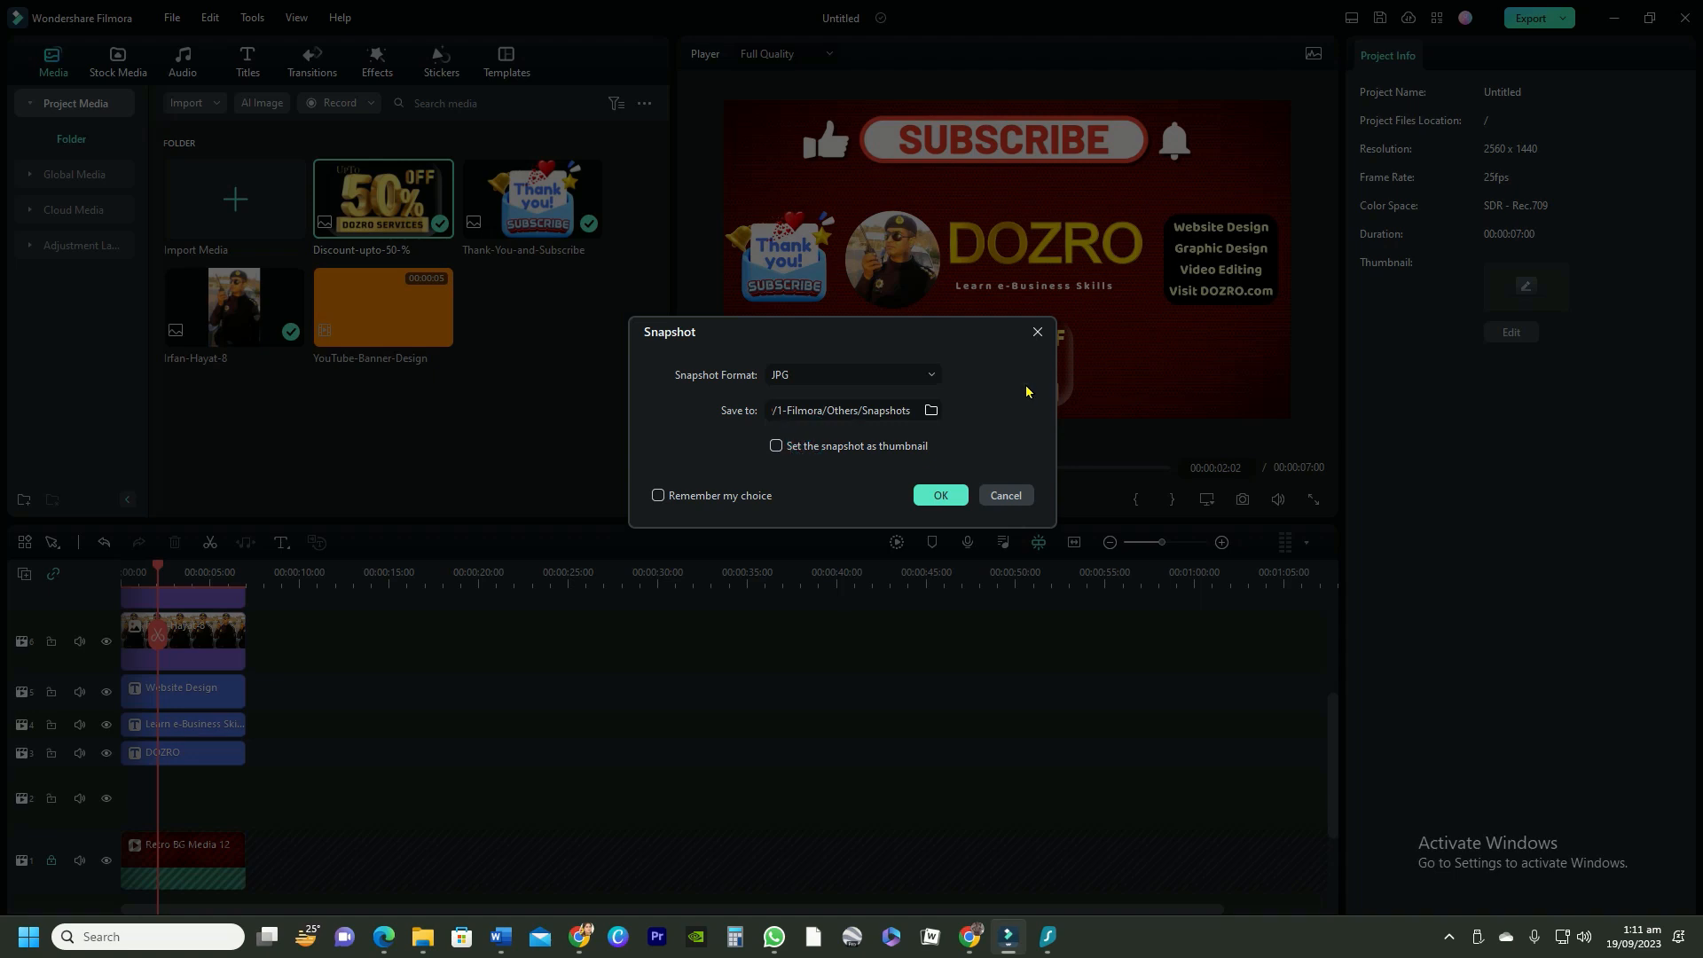